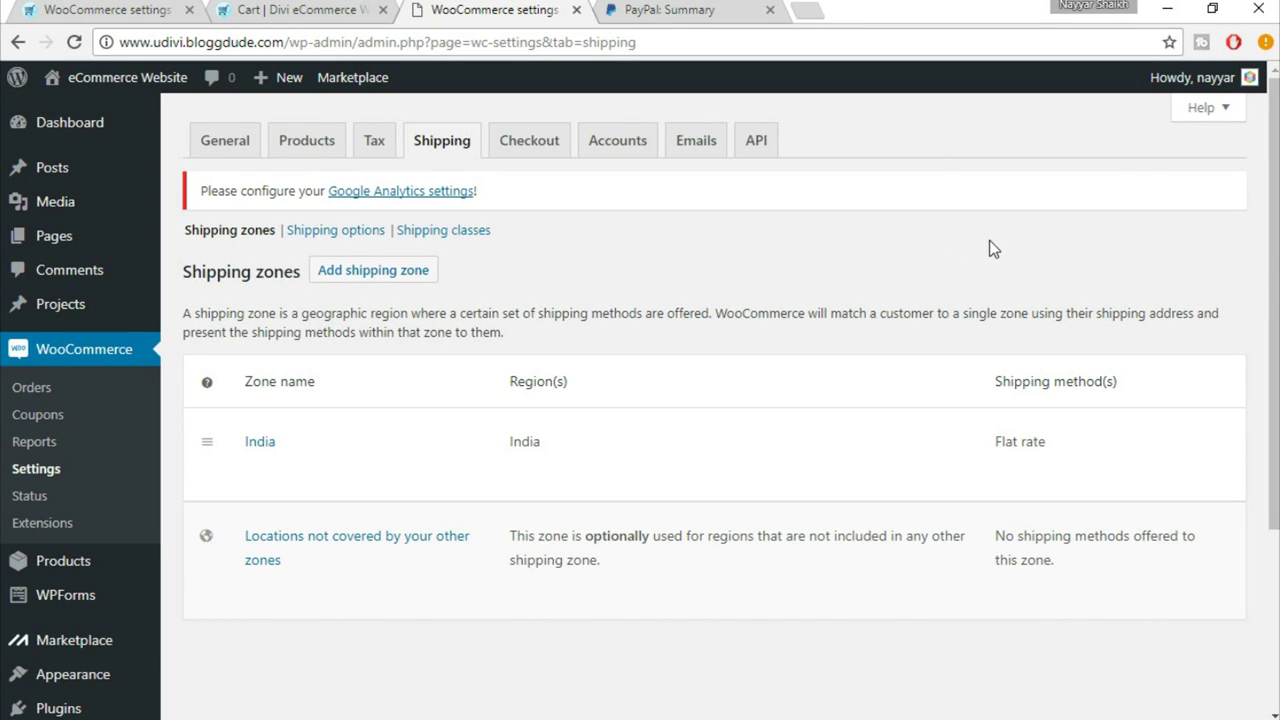
# Review the coupon, checkout page, endpoint and payment gateway options in the WooCommerce checkout settings, and save the settings.
pyautogui.click(531, 145)
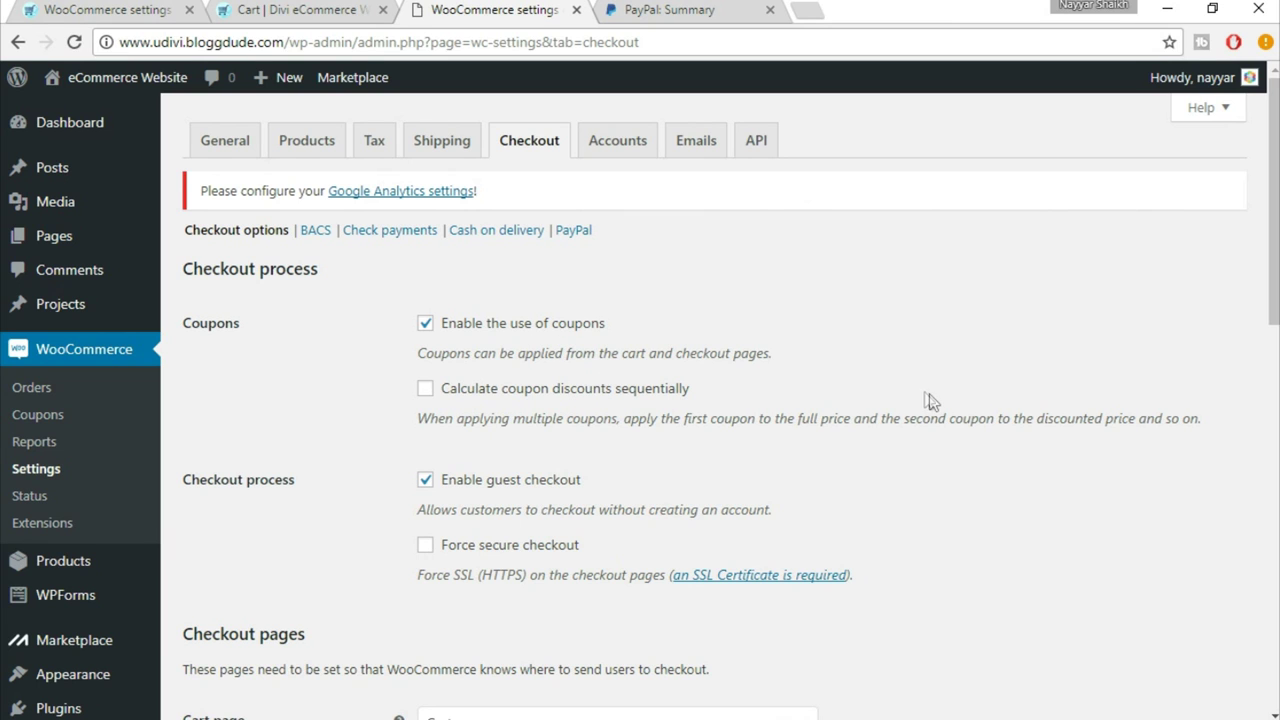
pyautogui.scroll(-1, 929, 400)
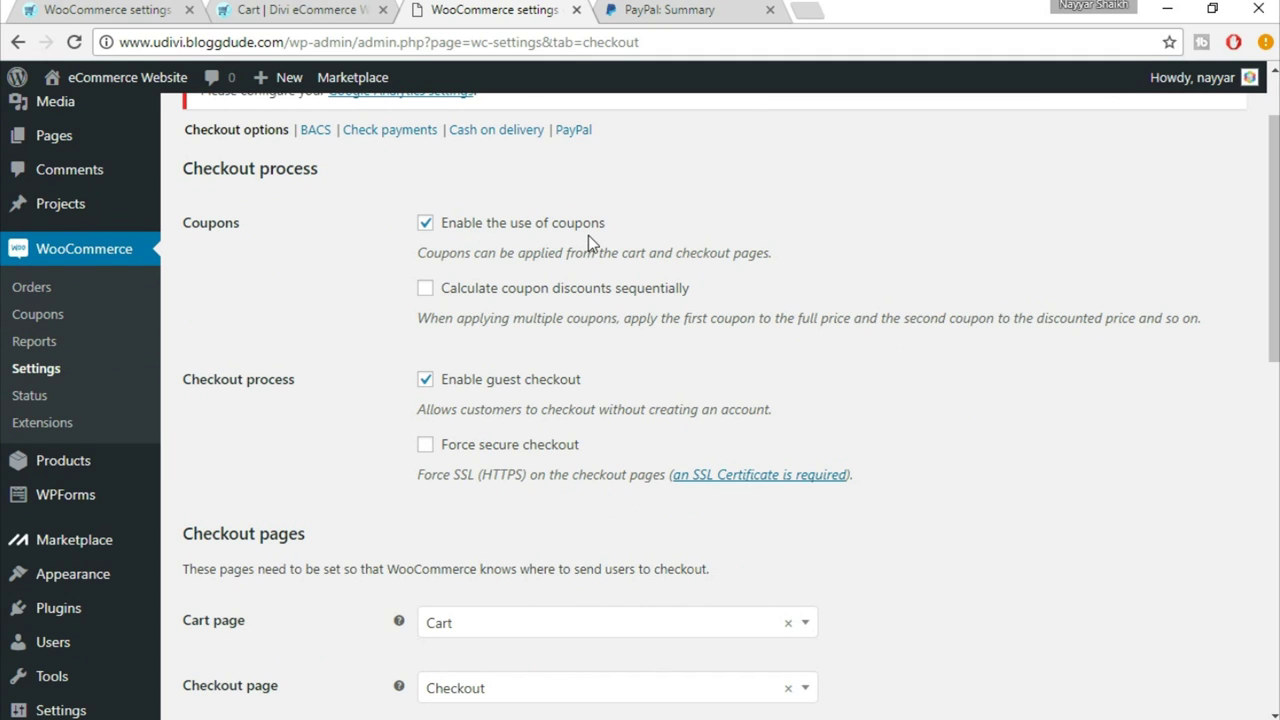
pyautogui.scroll(1, 823, 354)
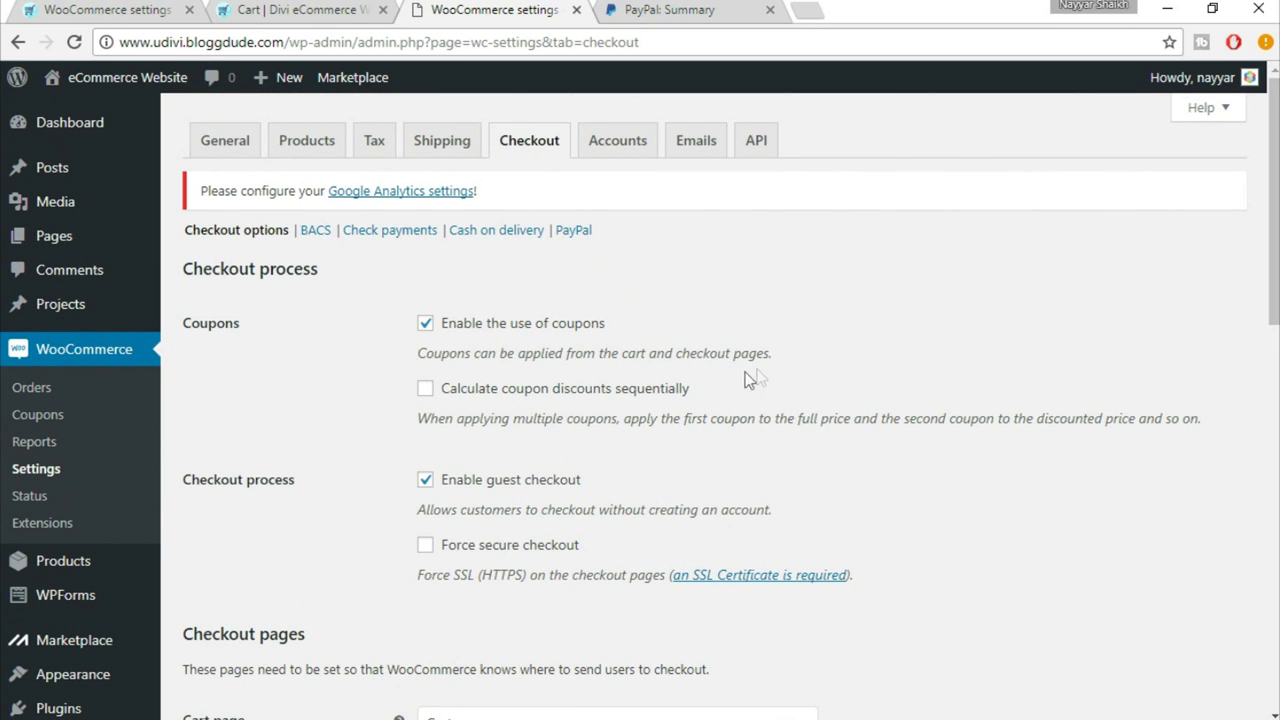
pyautogui.scroll(-1, 871, 337)
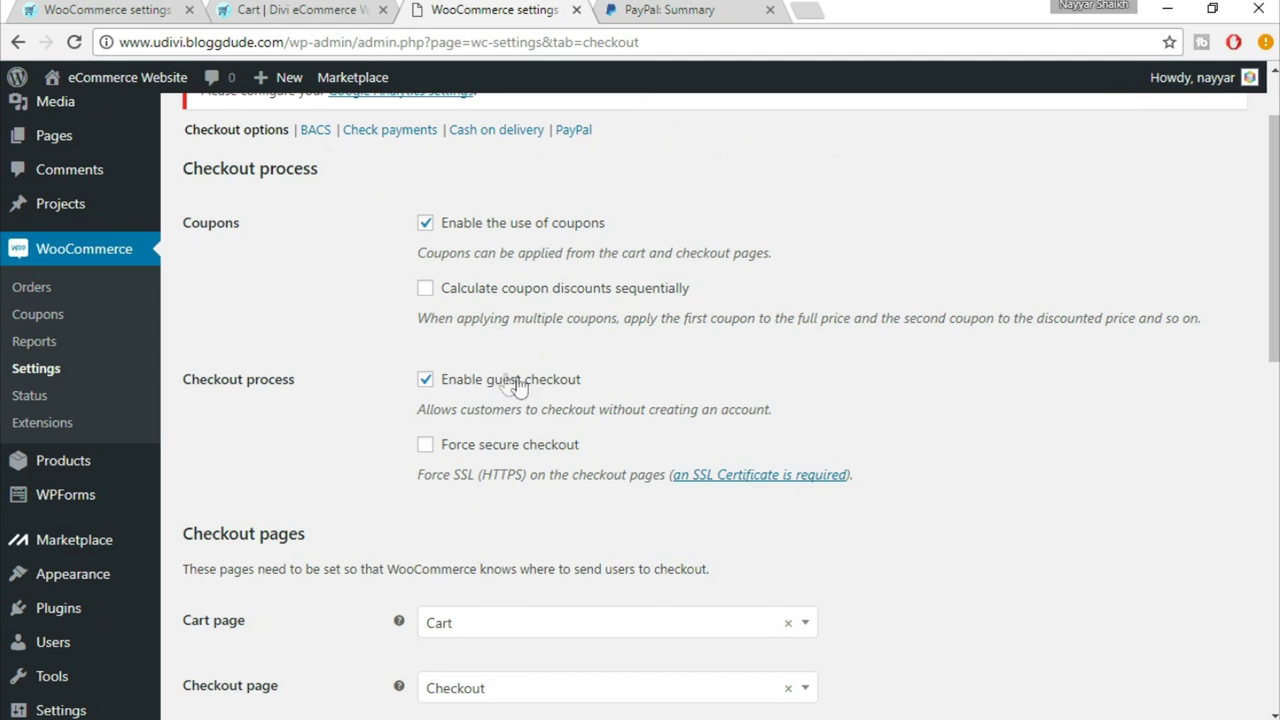
pyautogui.scroll(-3, 1020, 405)
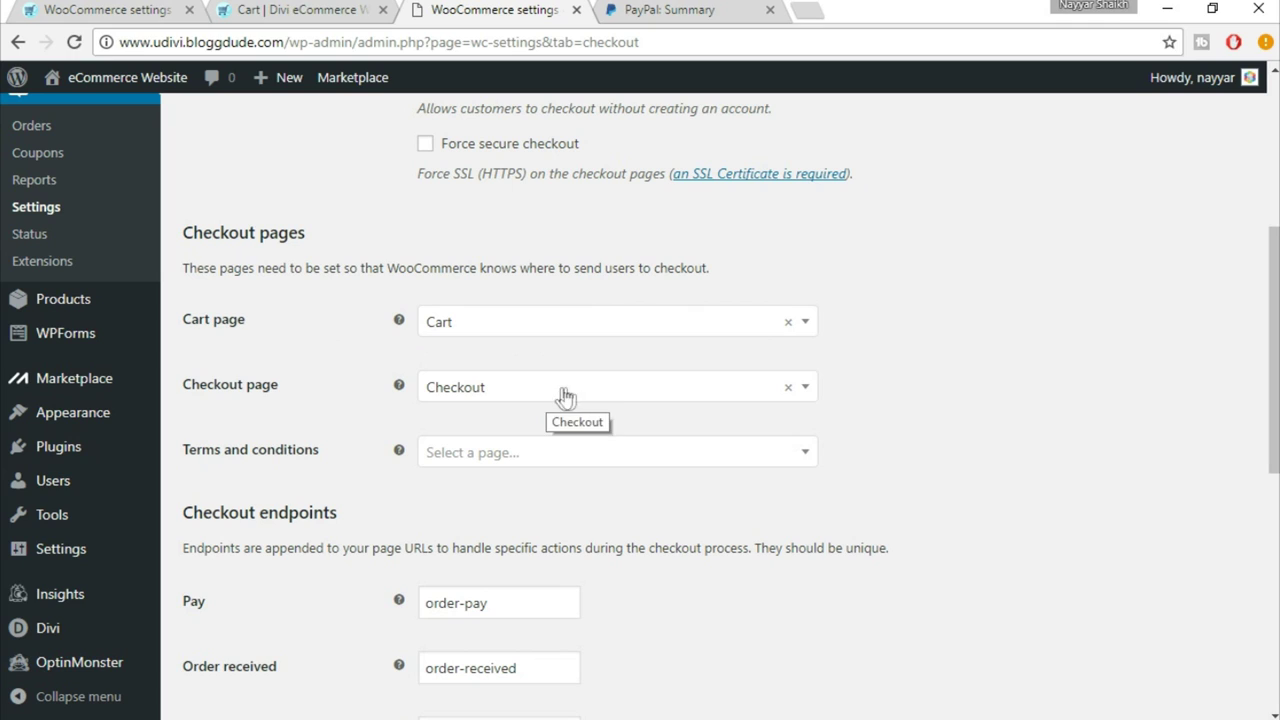
pyautogui.click(604, 459)
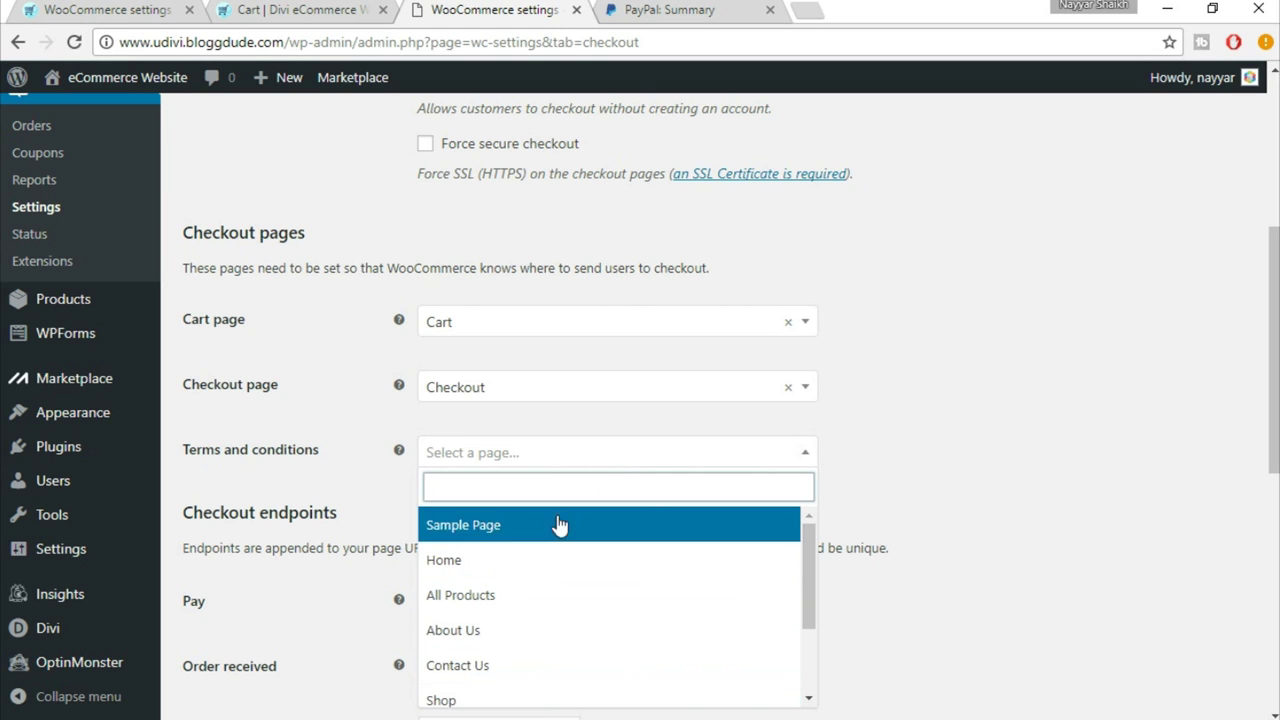
pyautogui.click(546, 456)
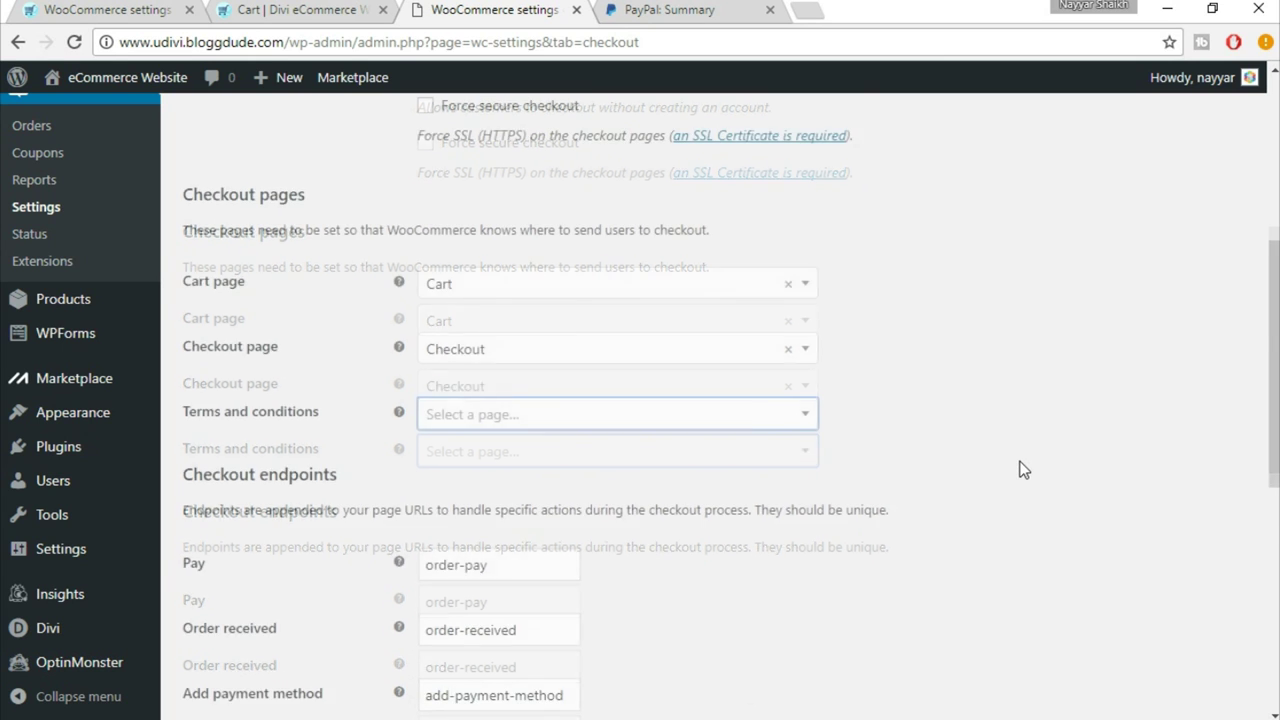
pyautogui.scroll(-3, 1020, 469)
pyautogui.scroll(-3, 1020, 468)
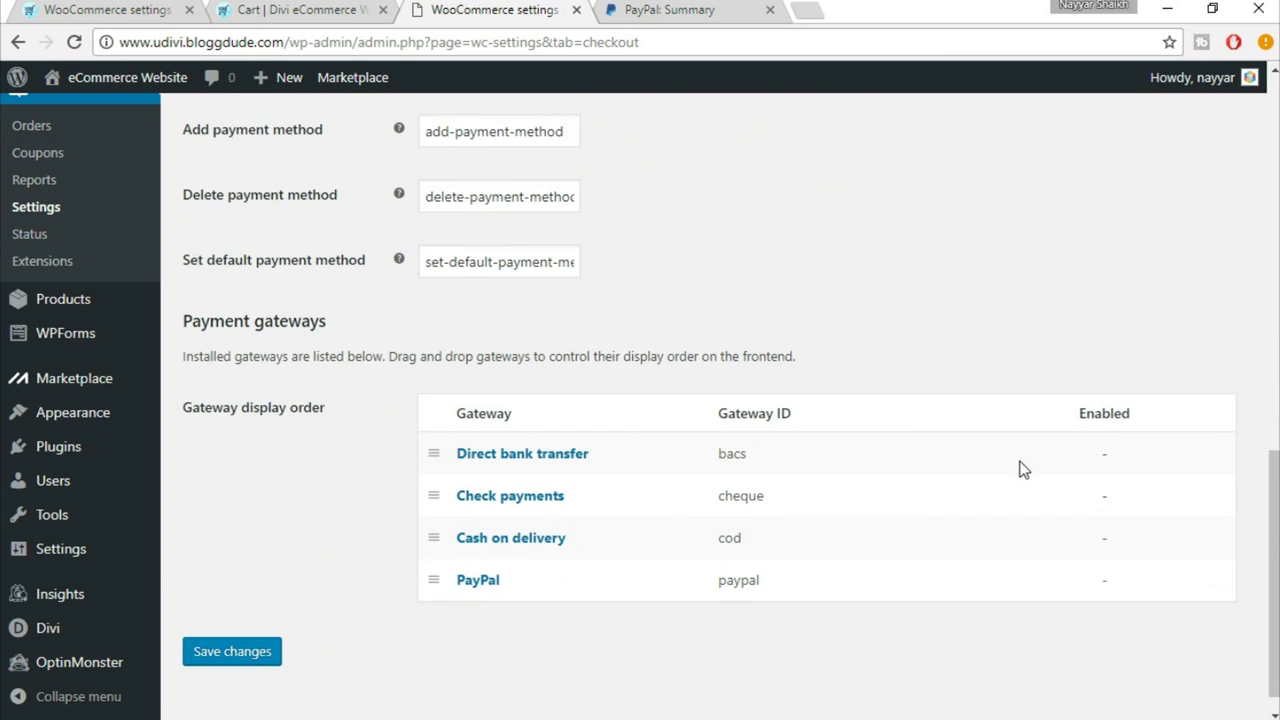
pyautogui.click(252, 656)
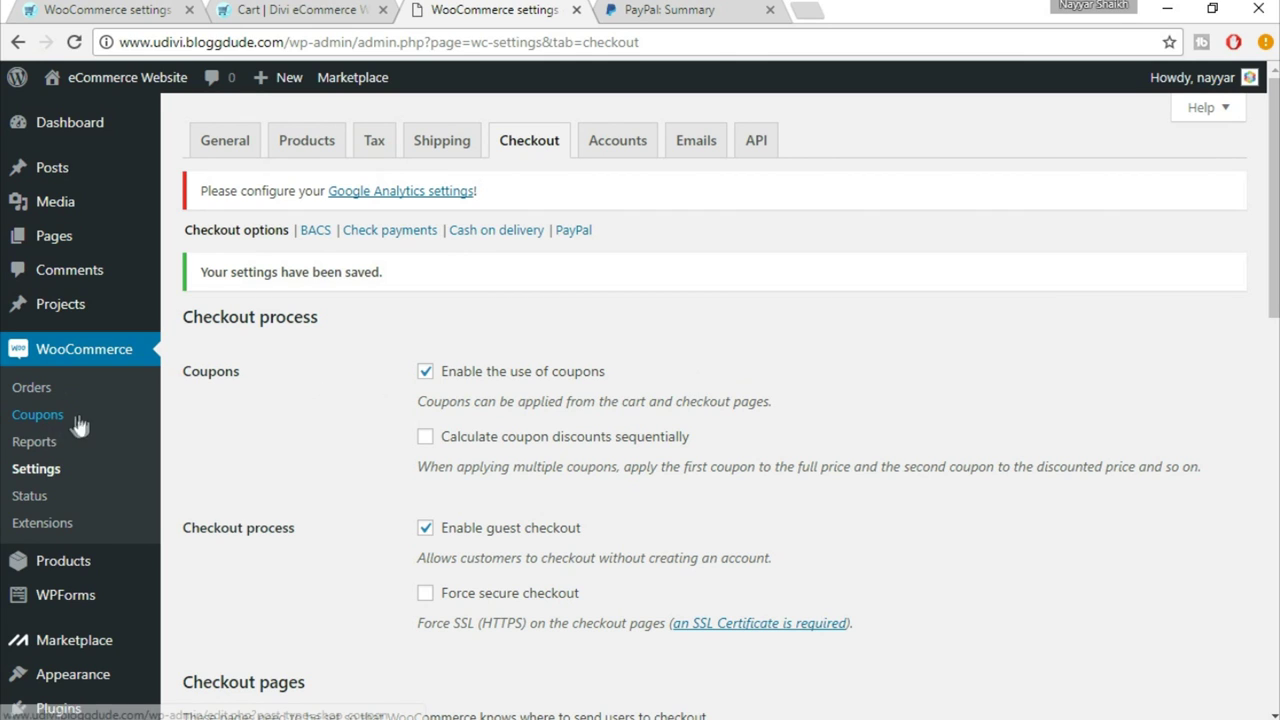
# Start a new WooCommerce coupon with the code 25OFF and the description "Get 25% Off on the Total Amount!".
pyautogui.click(48, 418)
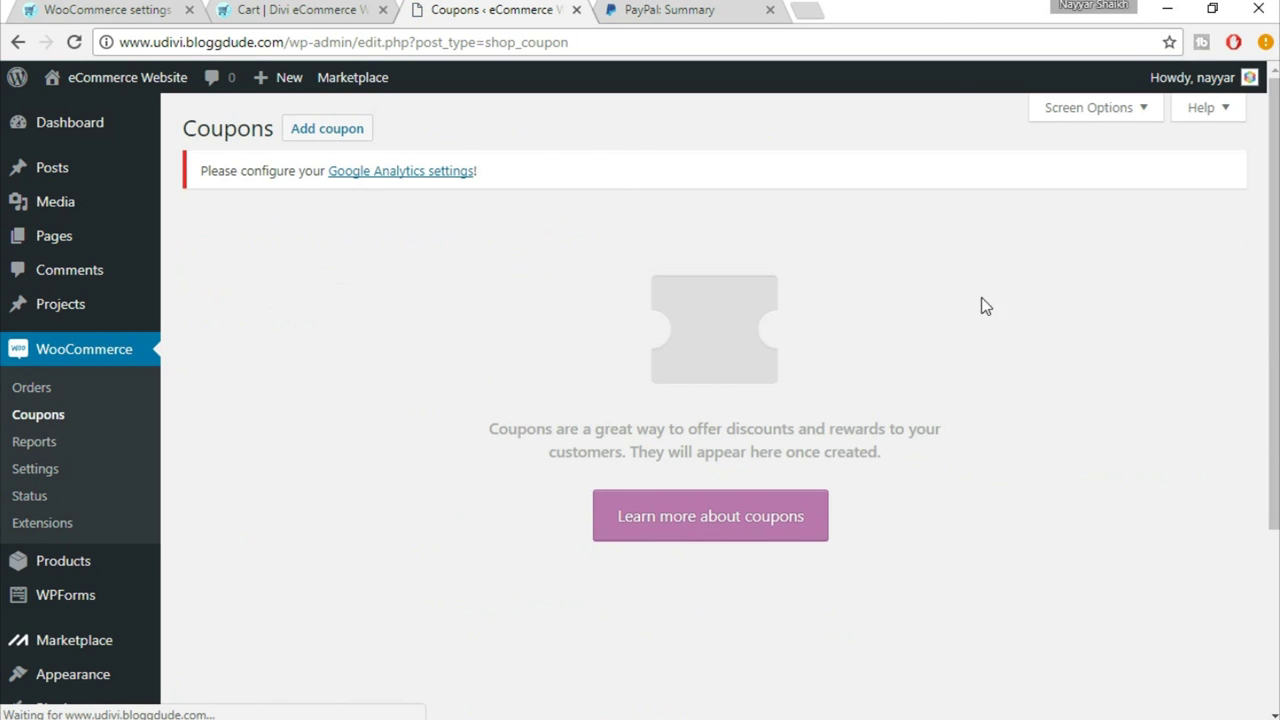
pyautogui.click(340, 136)
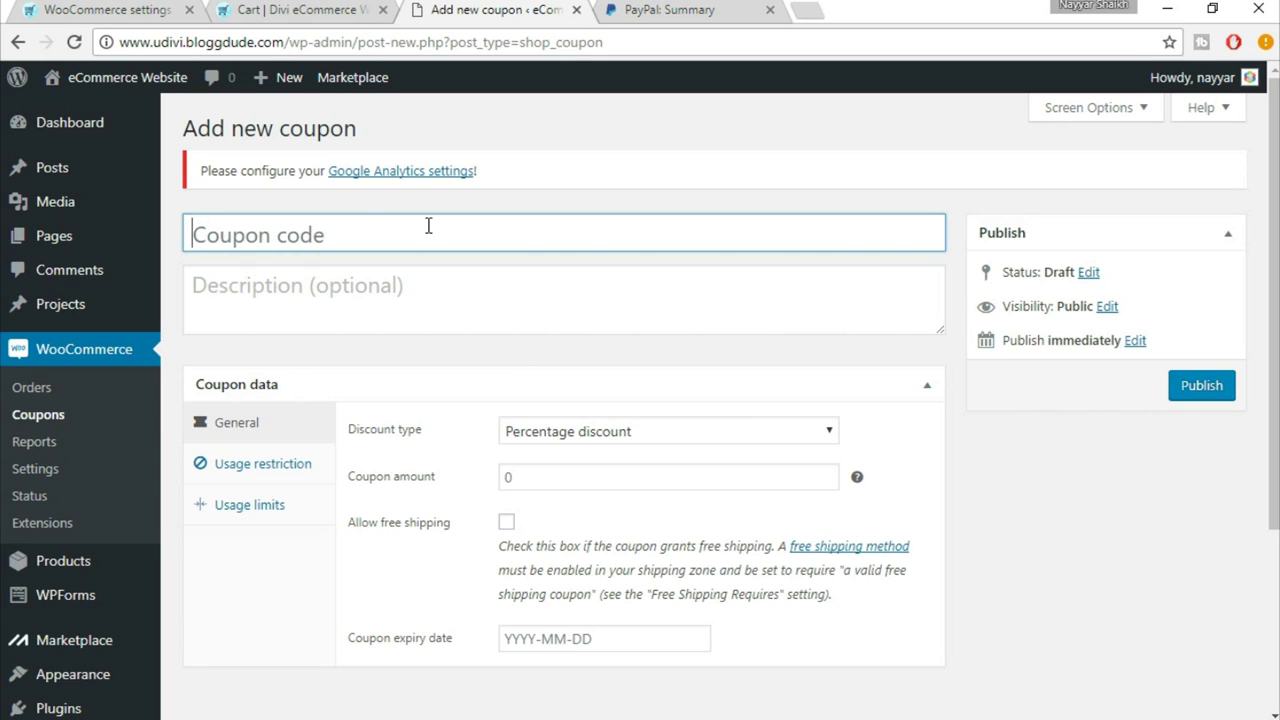
pyautogui.write('25OFF')
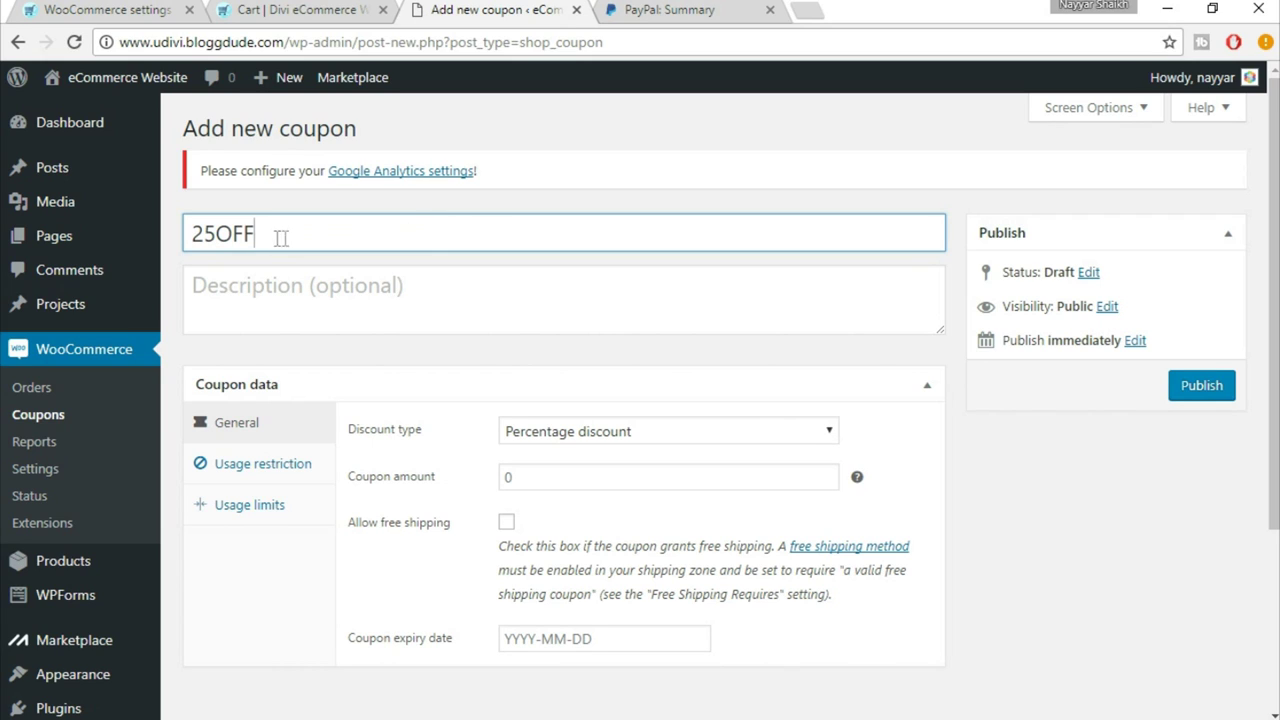
pyautogui.click(294, 297)
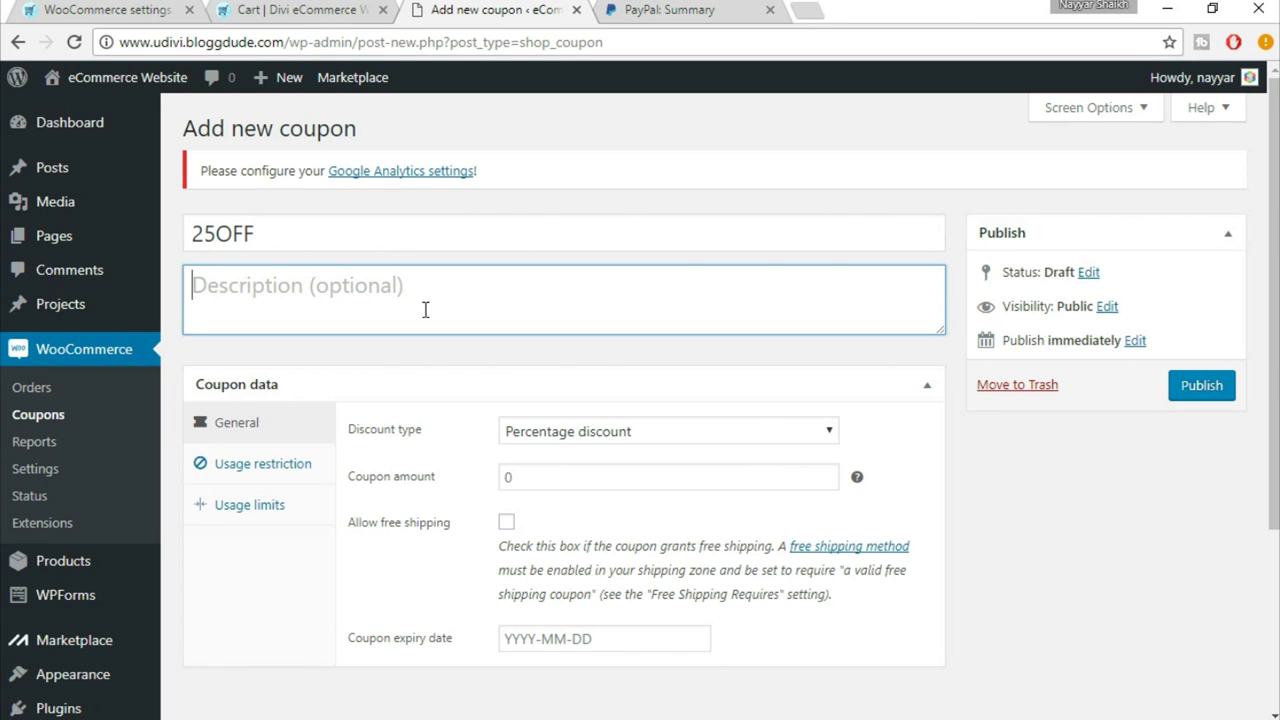
pyautogui.write('Get 25% Off ')
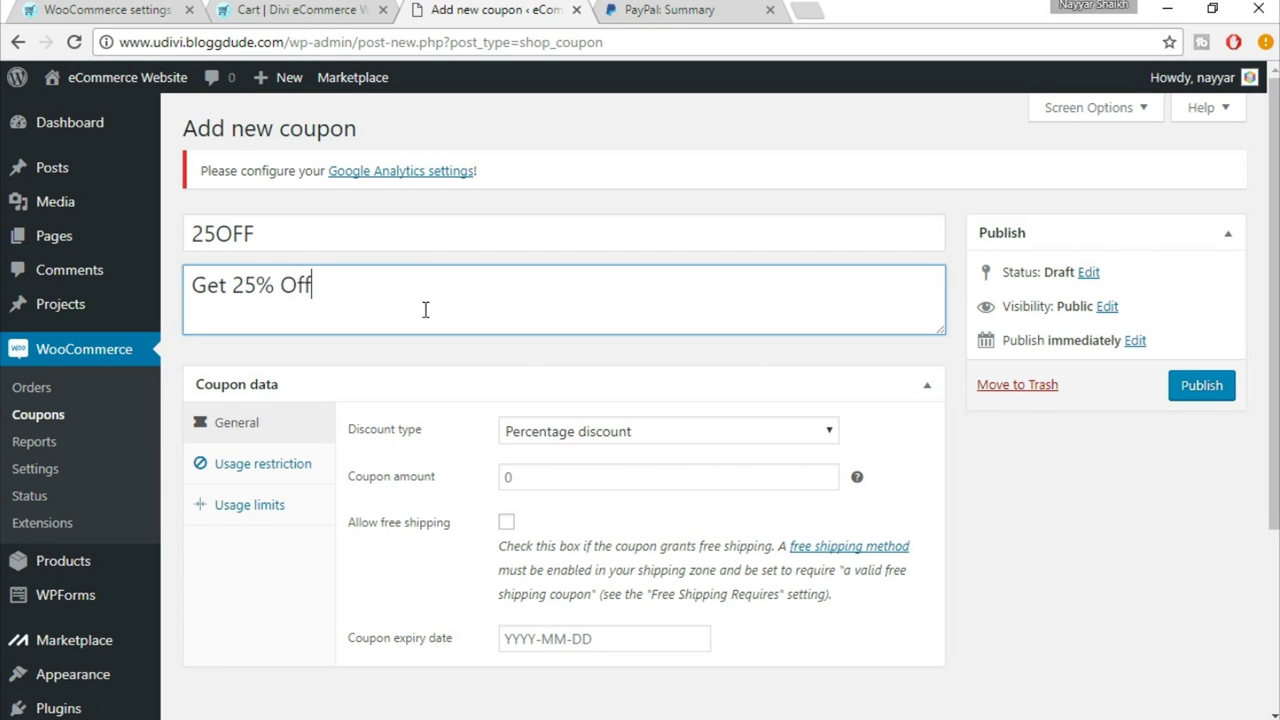
pyautogui.write('on the Total Amount!')
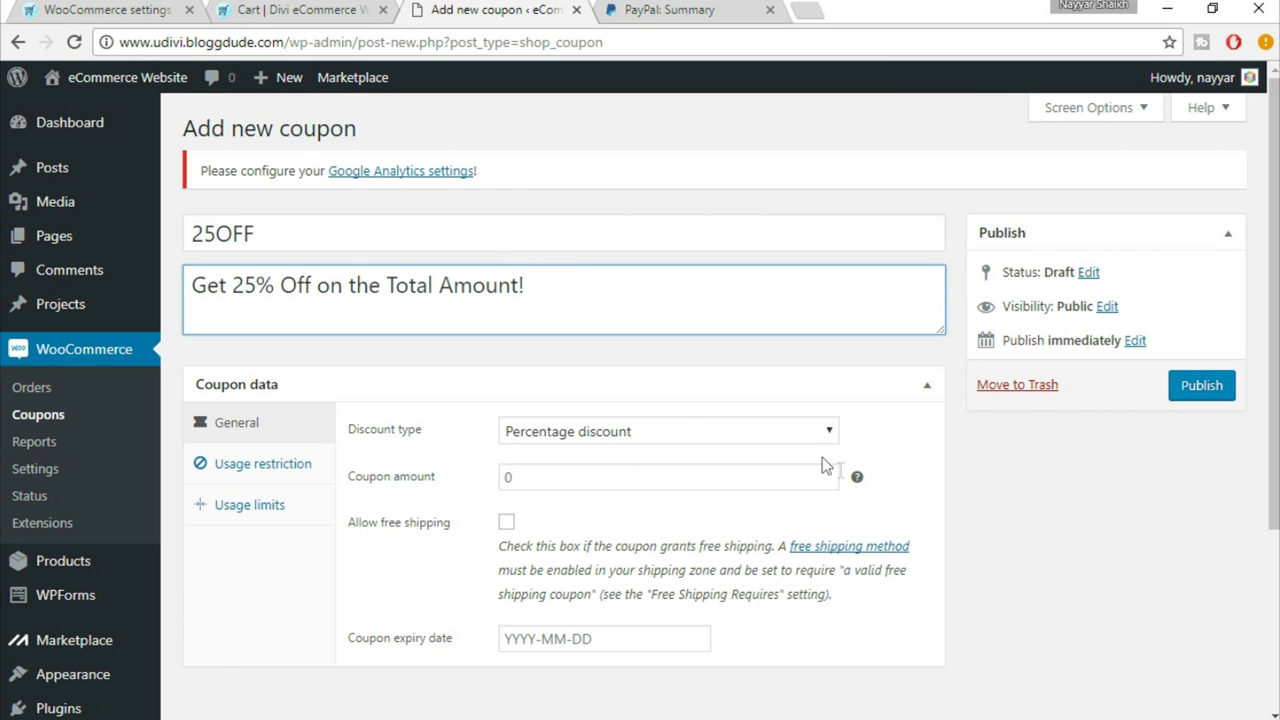
# Choose Percentage discount as the coupon's discount type and set the coupon amount to 25.
pyautogui.scroll(-1, 1014, 560)
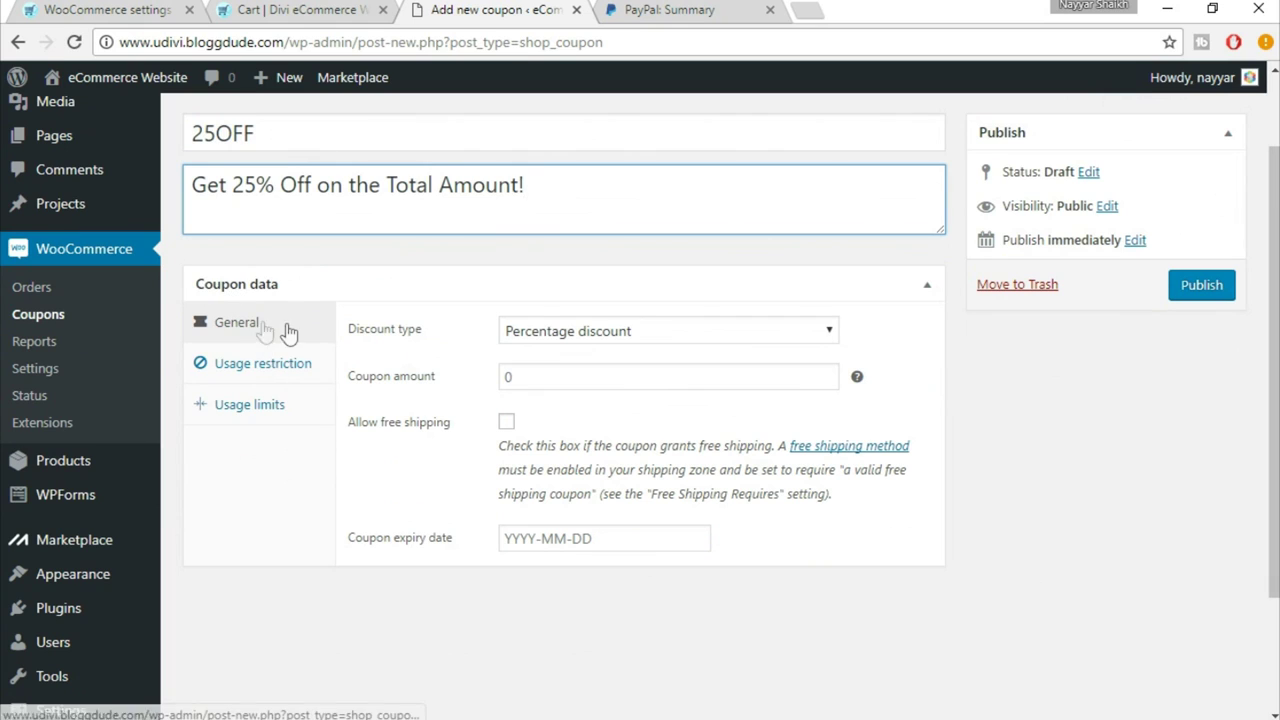
pyautogui.click(584, 331)
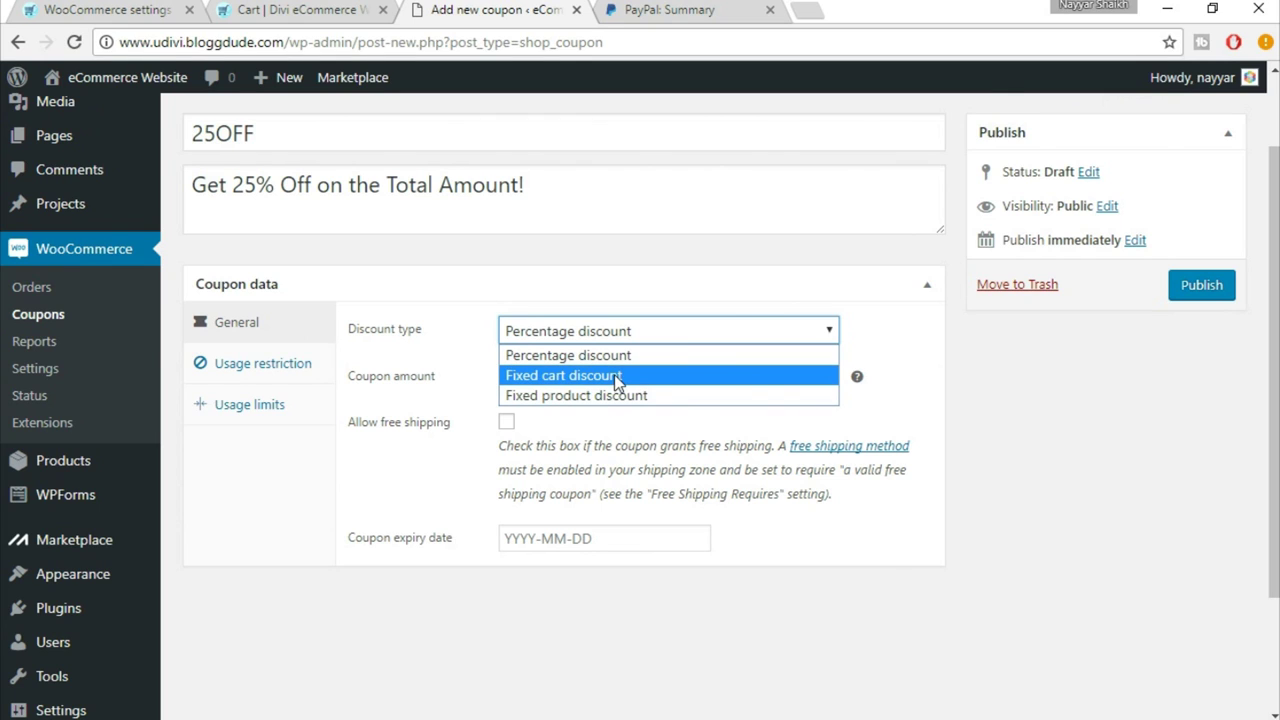
pyautogui.press('Up')
pyautogui.press('Return')
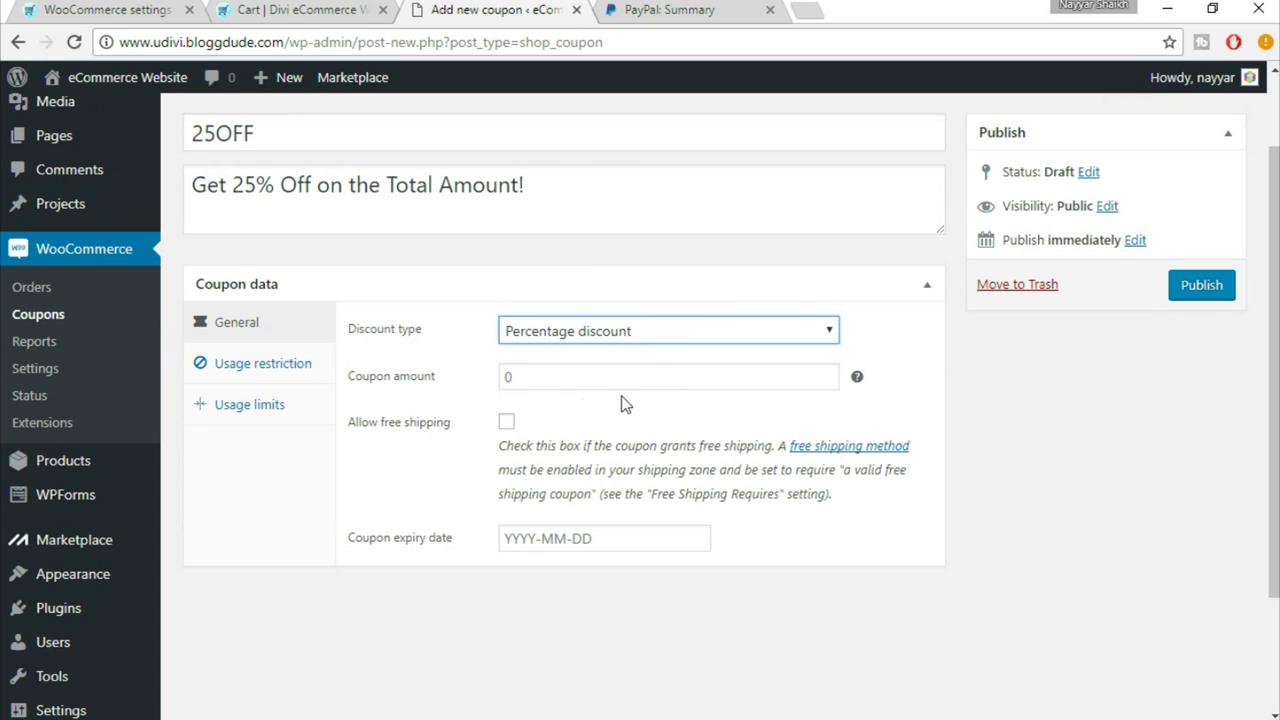
pyautogui.click(505, 377)
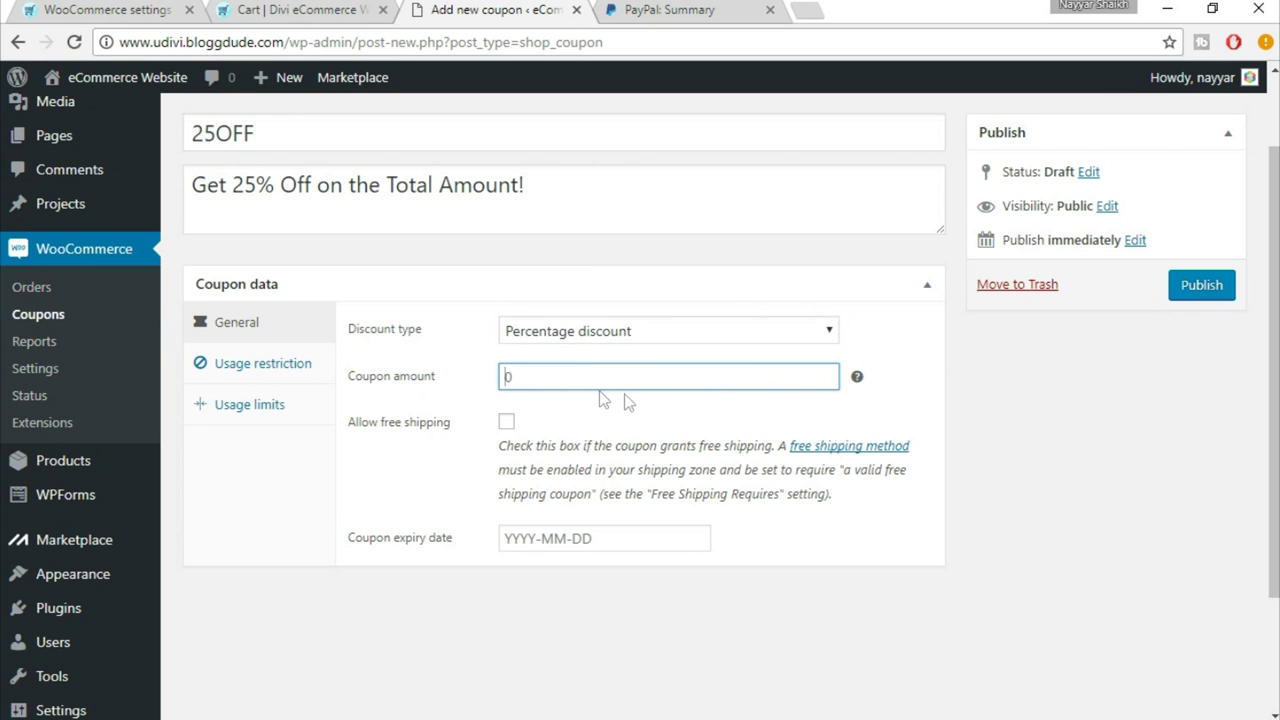
pyautogui.moveTo(857, 382)
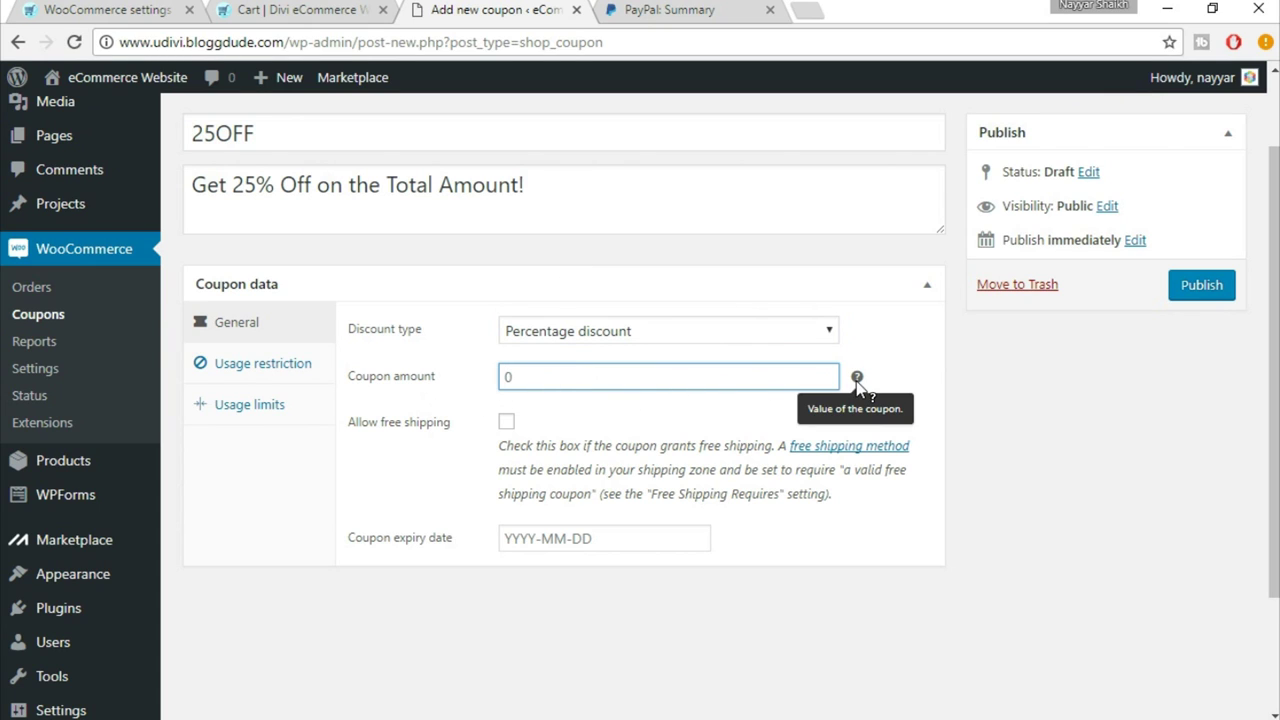
pyautogui.write('25')
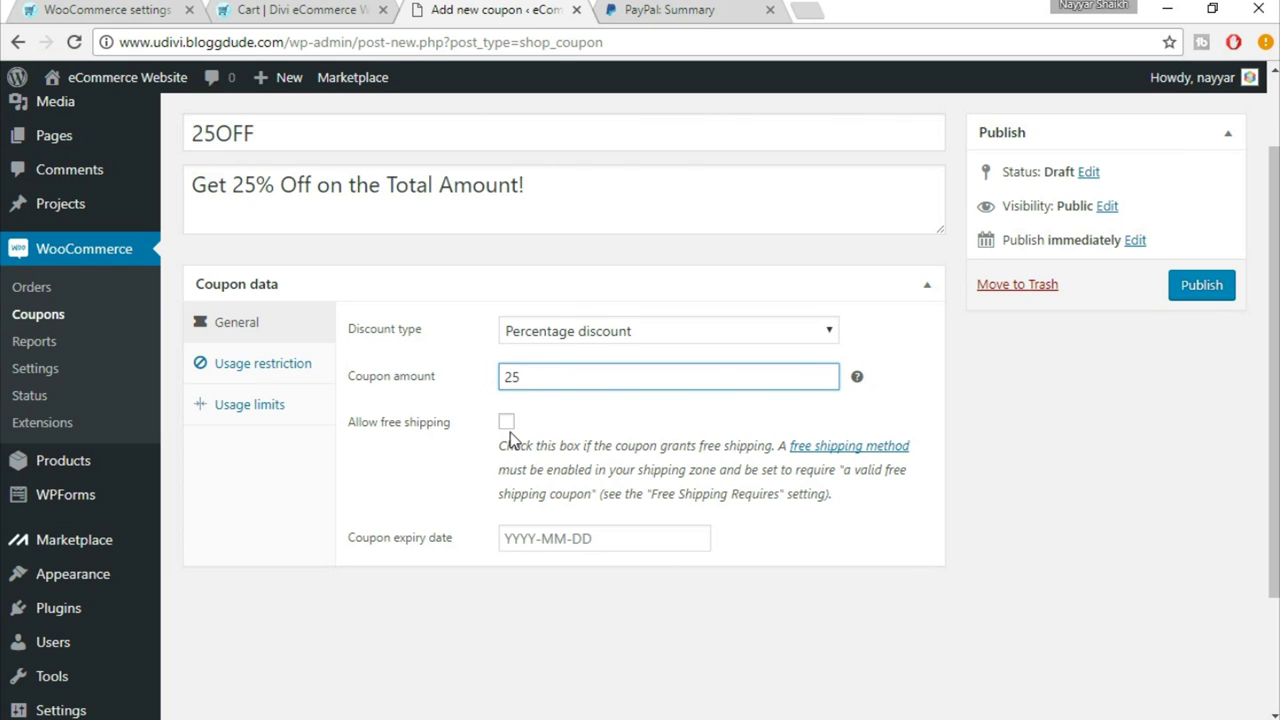
# Set the coupon expiry date to 2017-07-31.
pyautogui.click(585, 537)
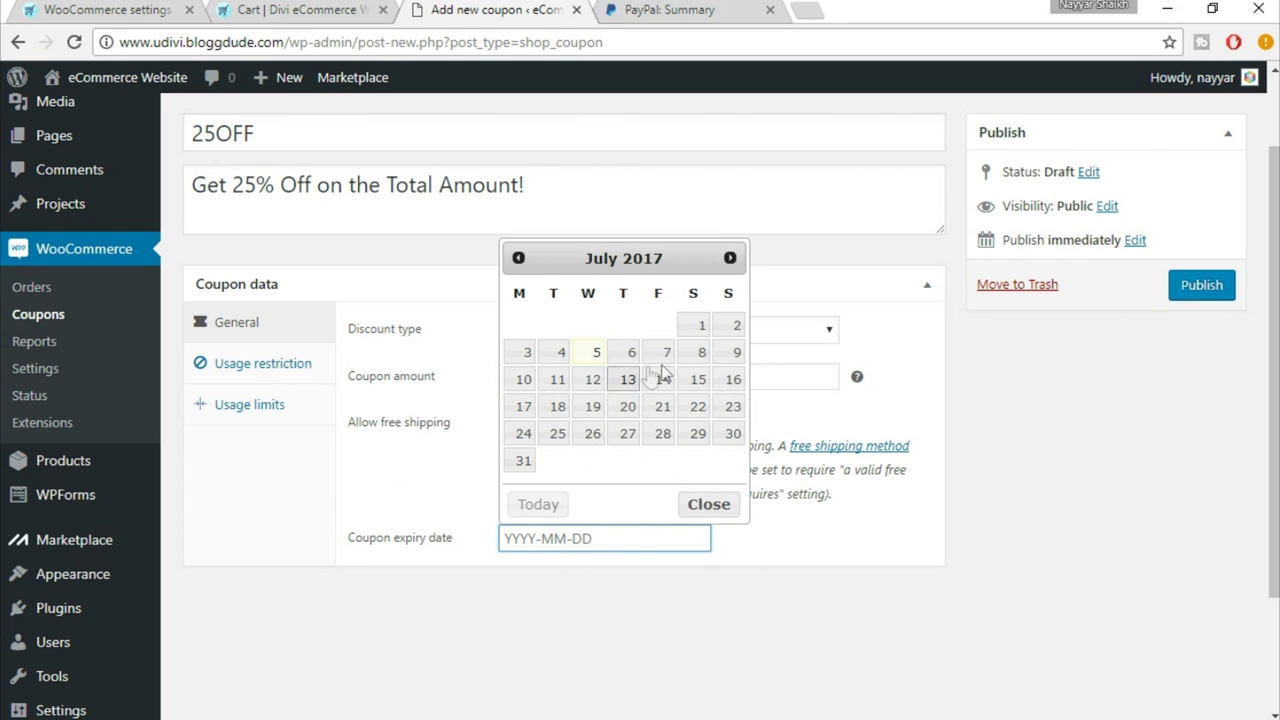
pyautogui.click(520, 462)
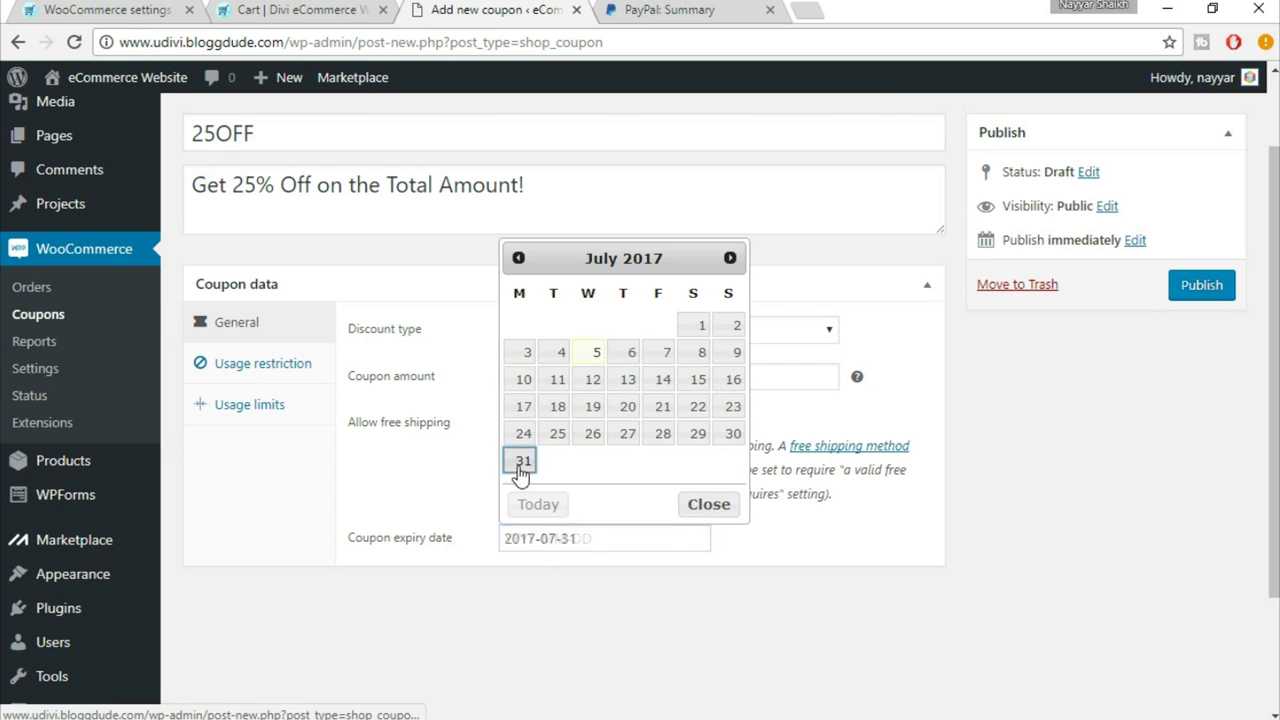
pyautogui.click(520, 466)
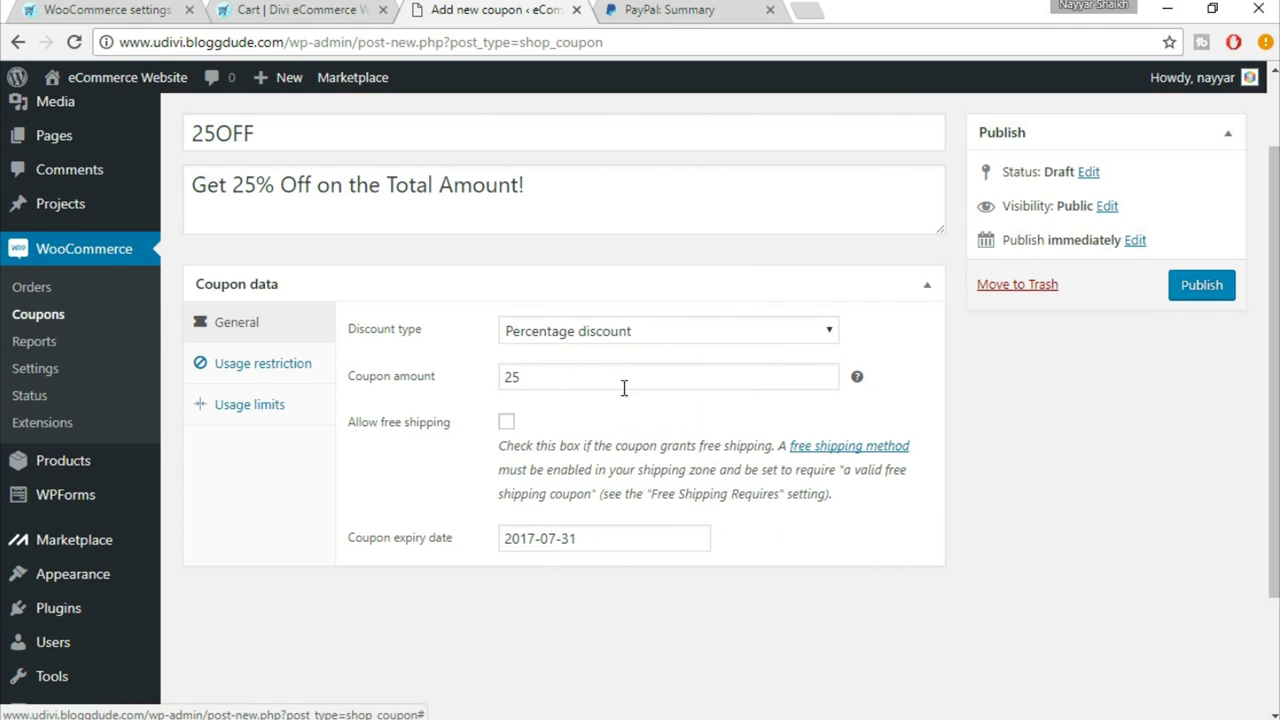
# Restrict the coupon's usage to a minimum spend of 100 and a maximum spend of 1000.
pyautogui.click(242, 367)
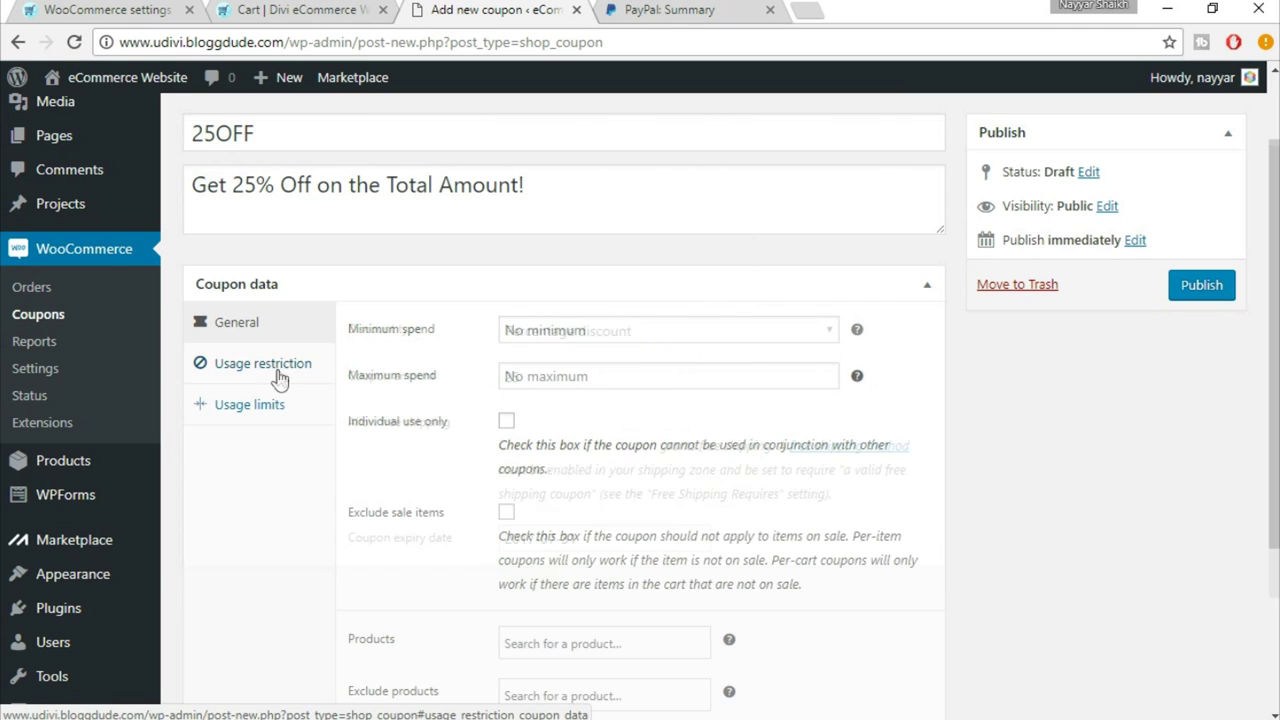
pyautogui.click(546, 334)
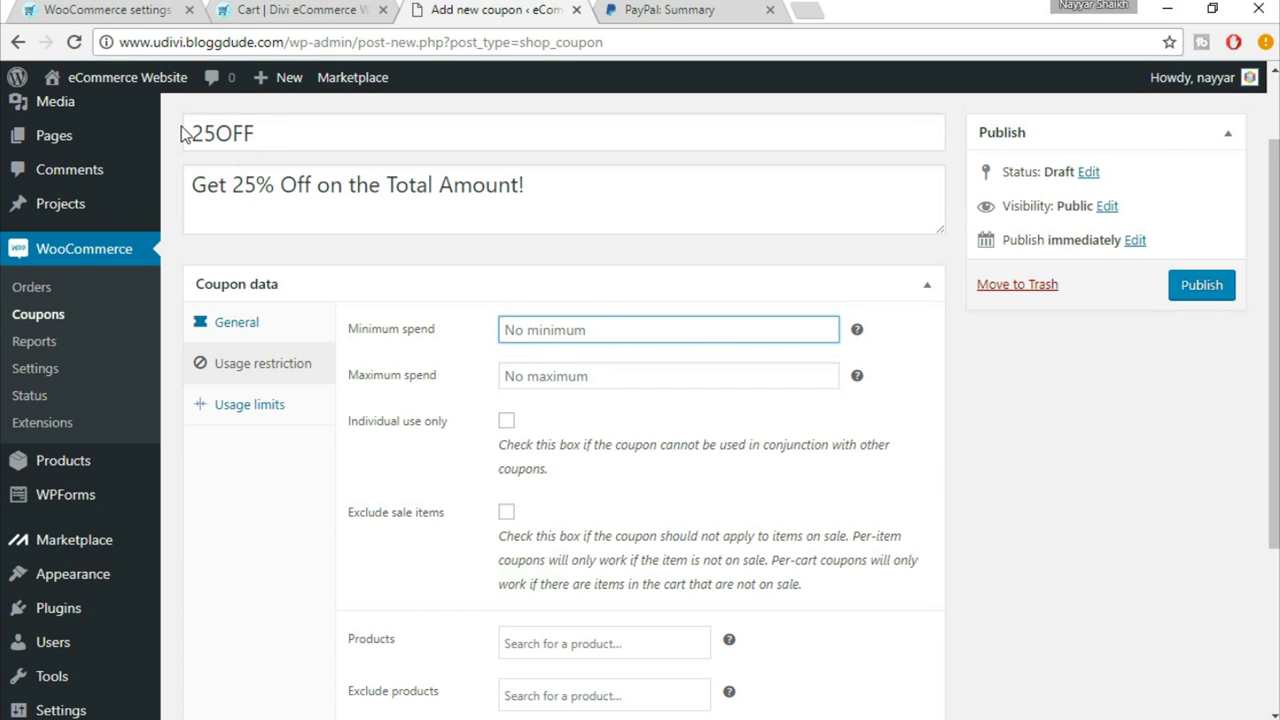
pyautogui.write('100')
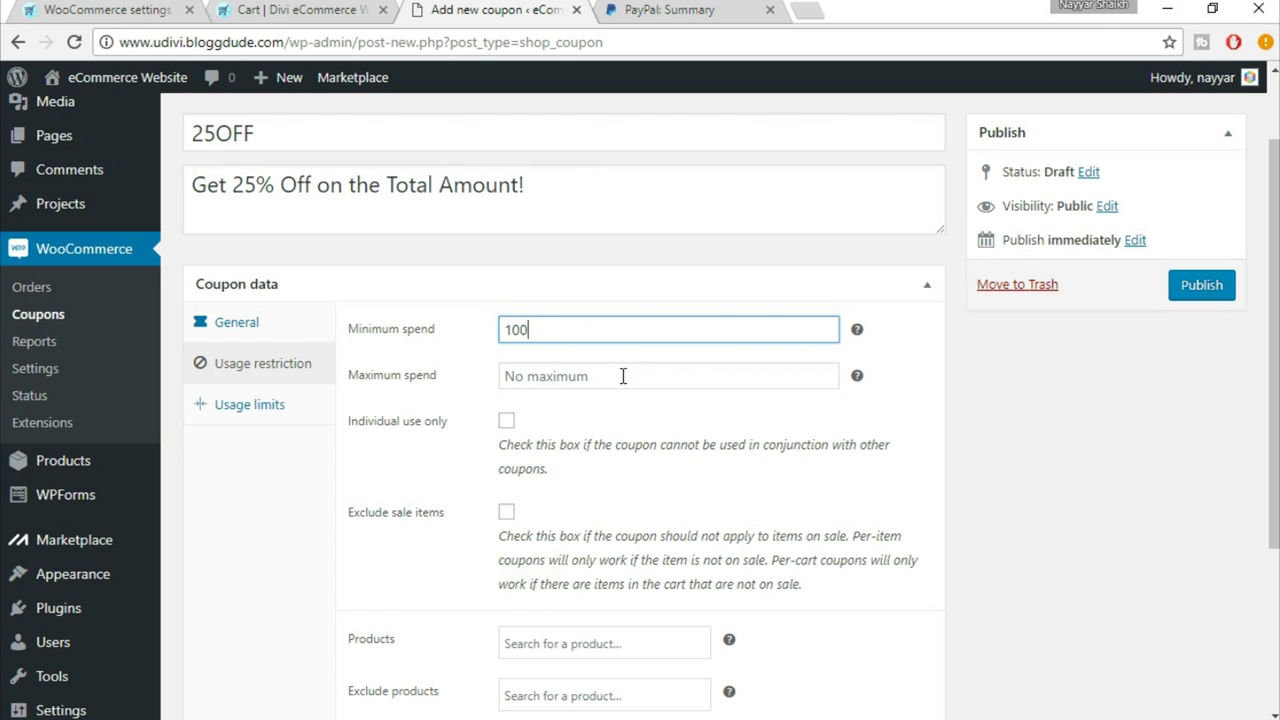
pyautogui.click(573, 378)
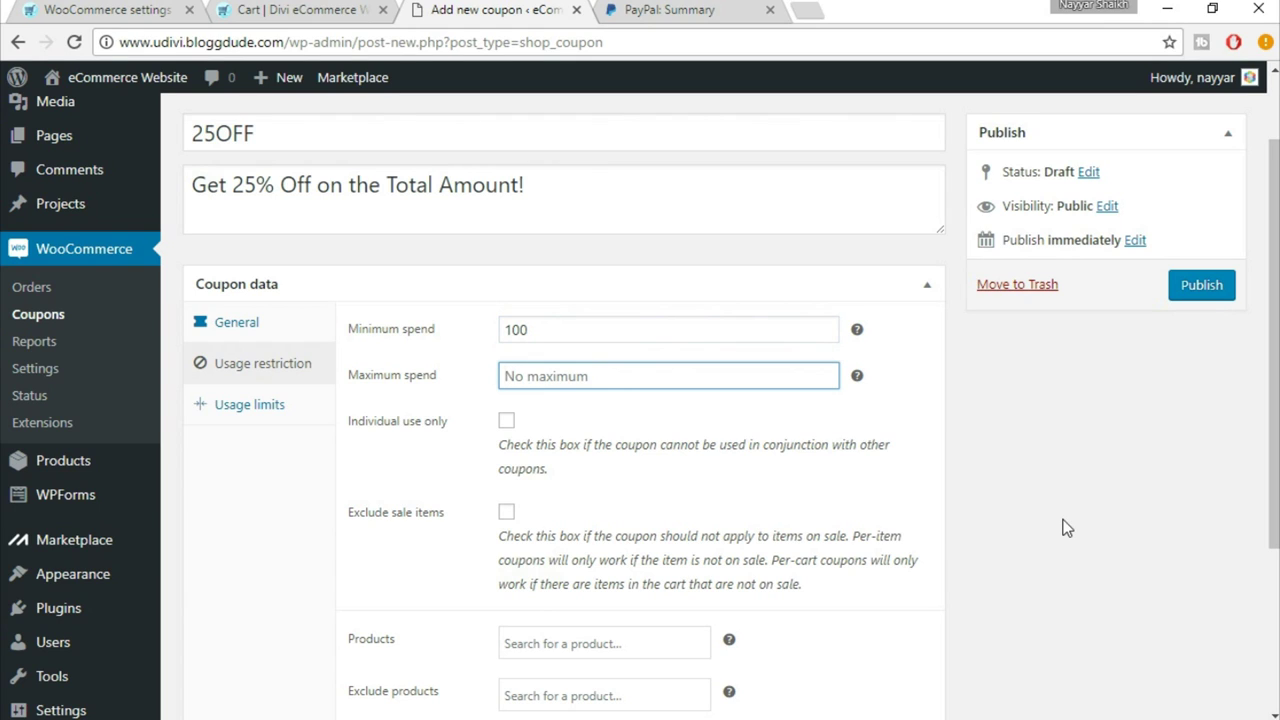
pyautogui.write('1000')
# Enable Individual use only and Exclude sale items in the coupon's usage restrictions.
pyautogui.scroll(-1, 1117, 511)
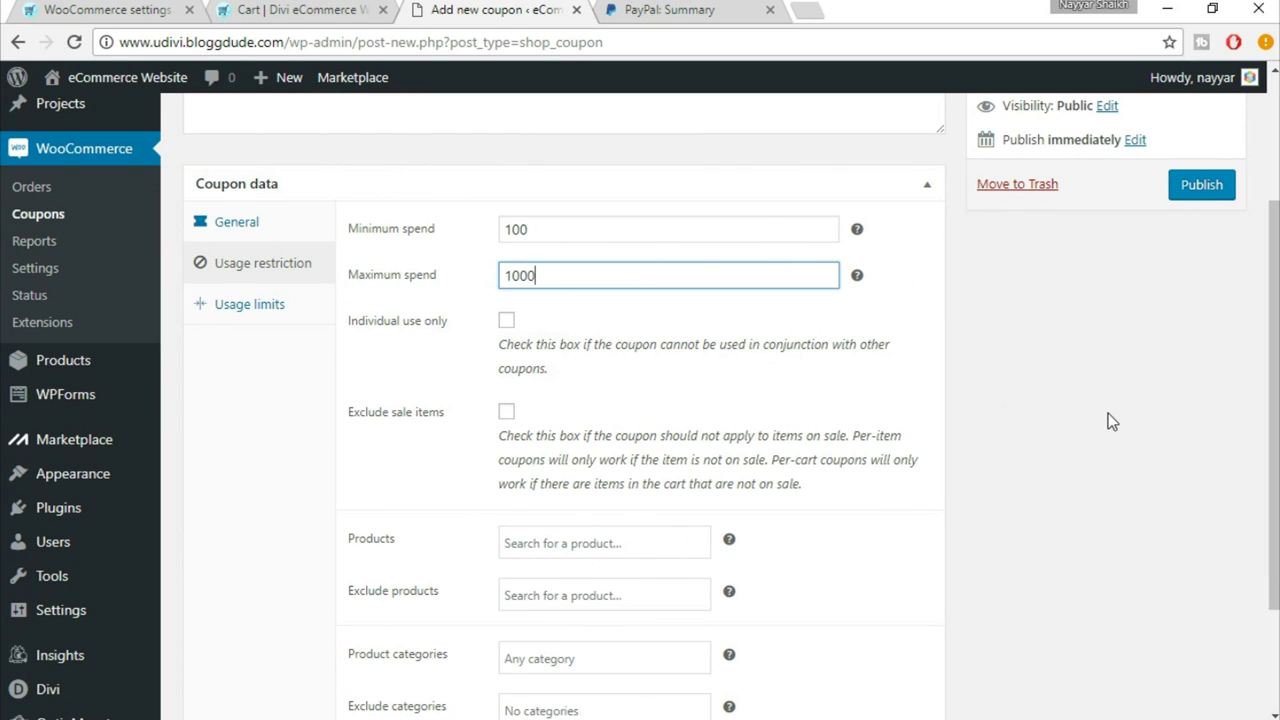
pyautogui.click(506, 320)
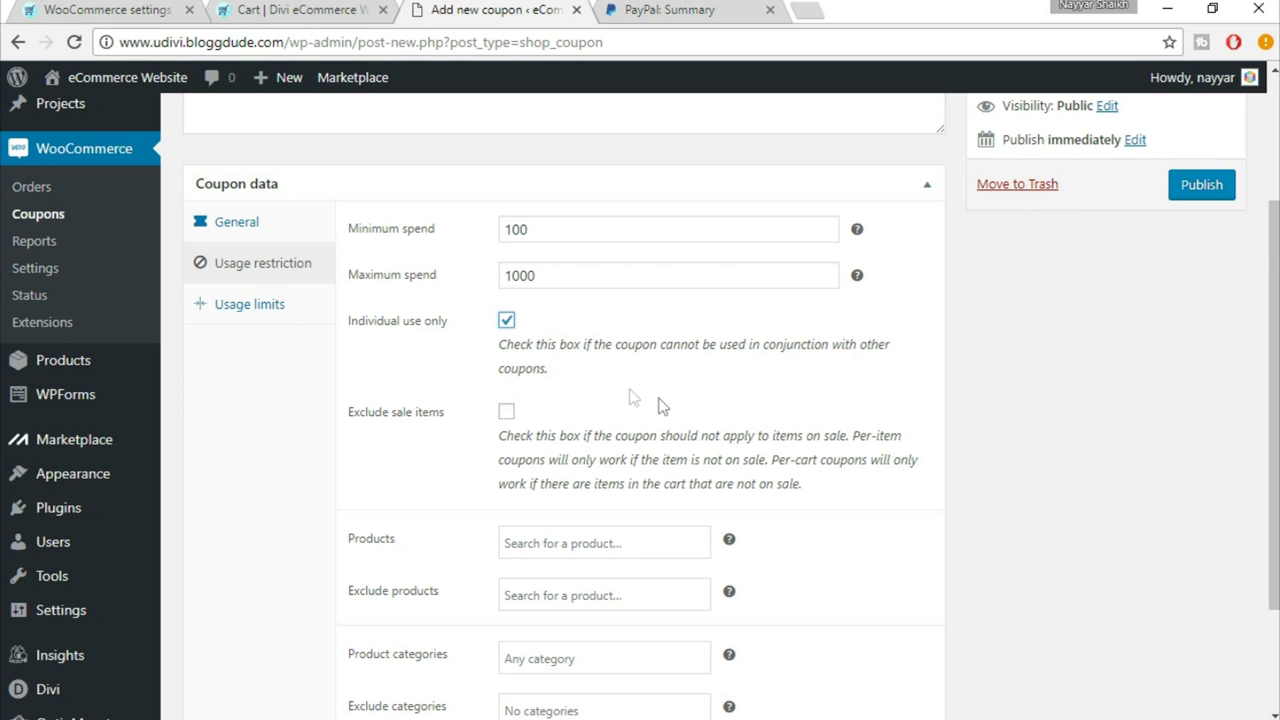
pyautogui.scroll(-1, 691, 417)
pyautogui.click(506, 312)
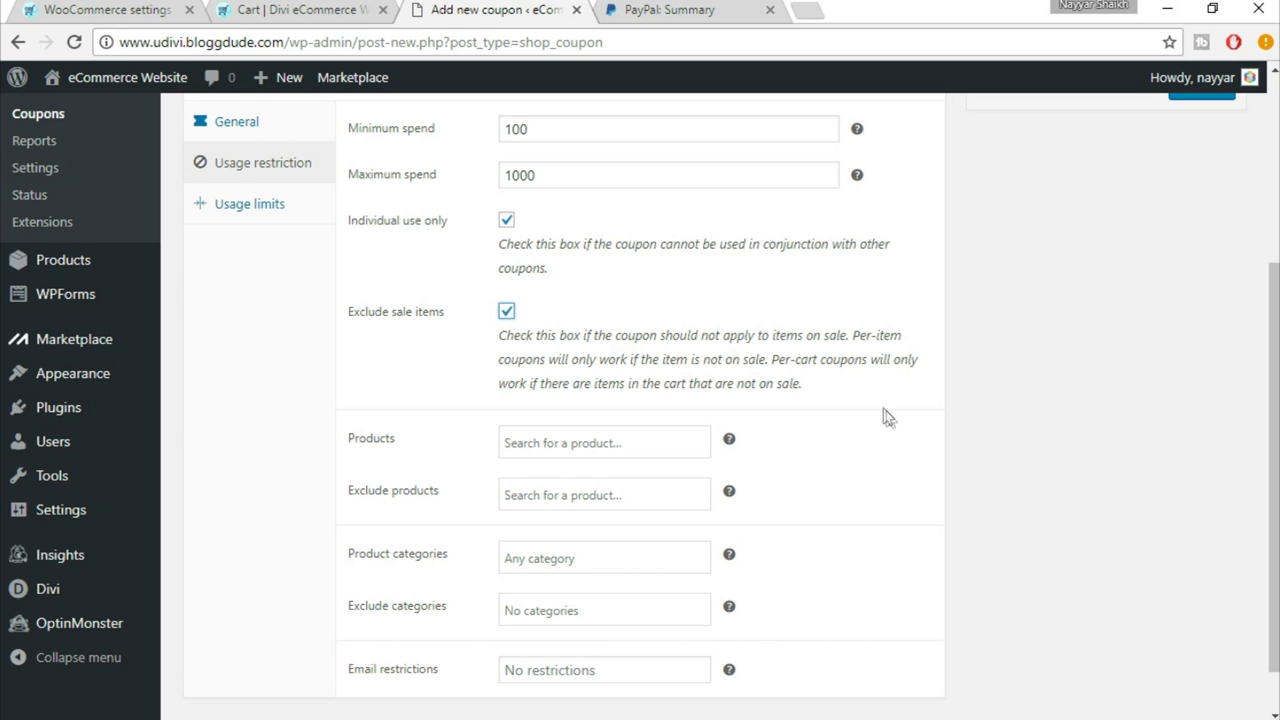
pyautogui.scroll(-1, 883, 417)
pyautogui.click(543, 384)
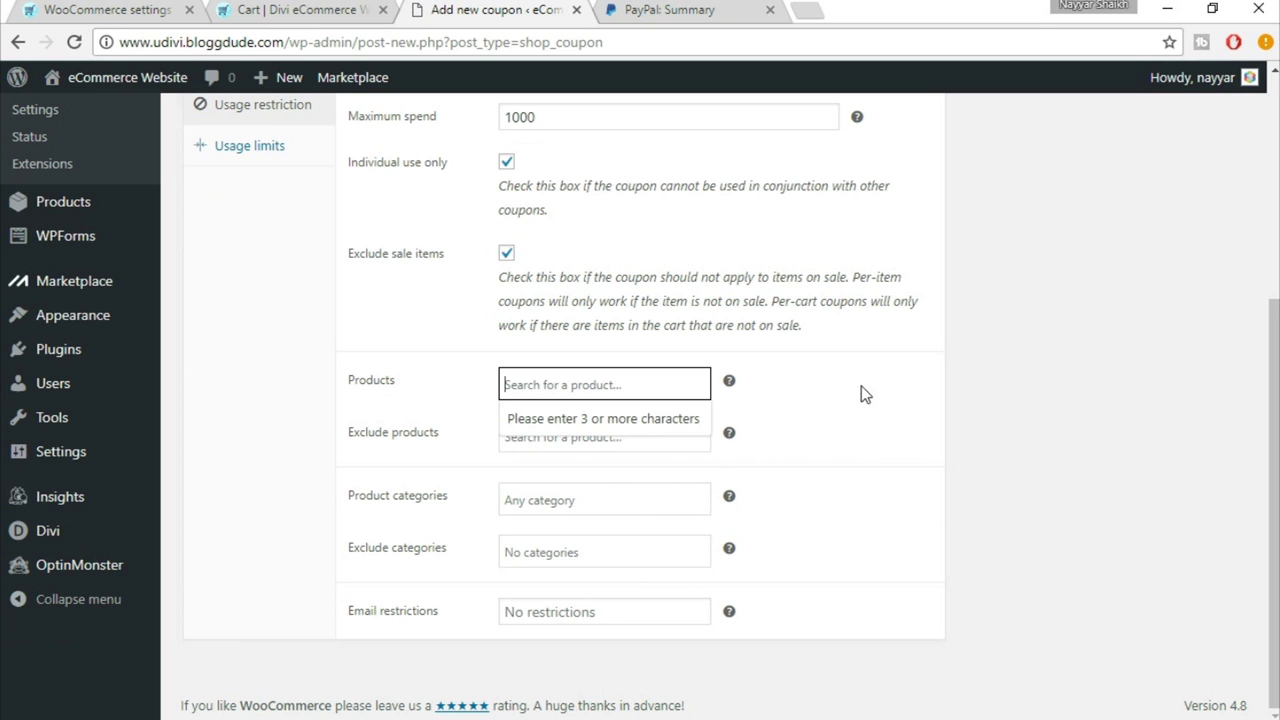
pyautogui.scroll(3, 863, 396)
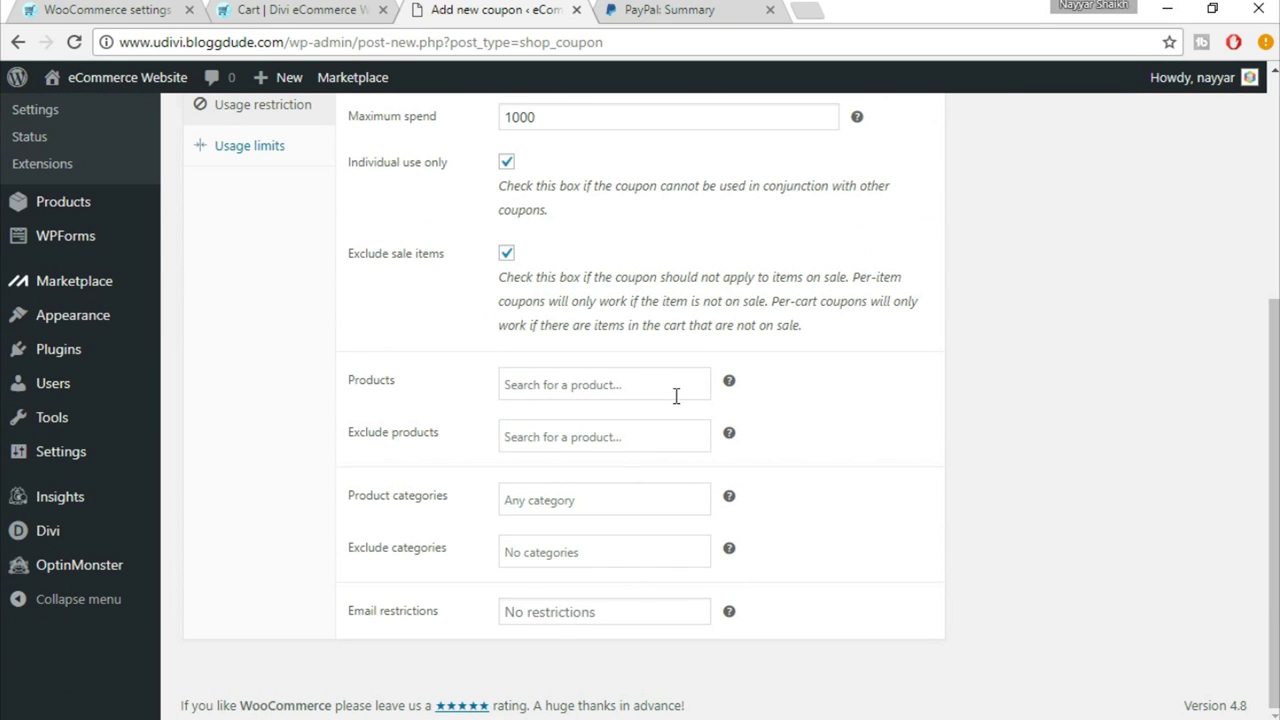
pyautogui.click(645, 389)
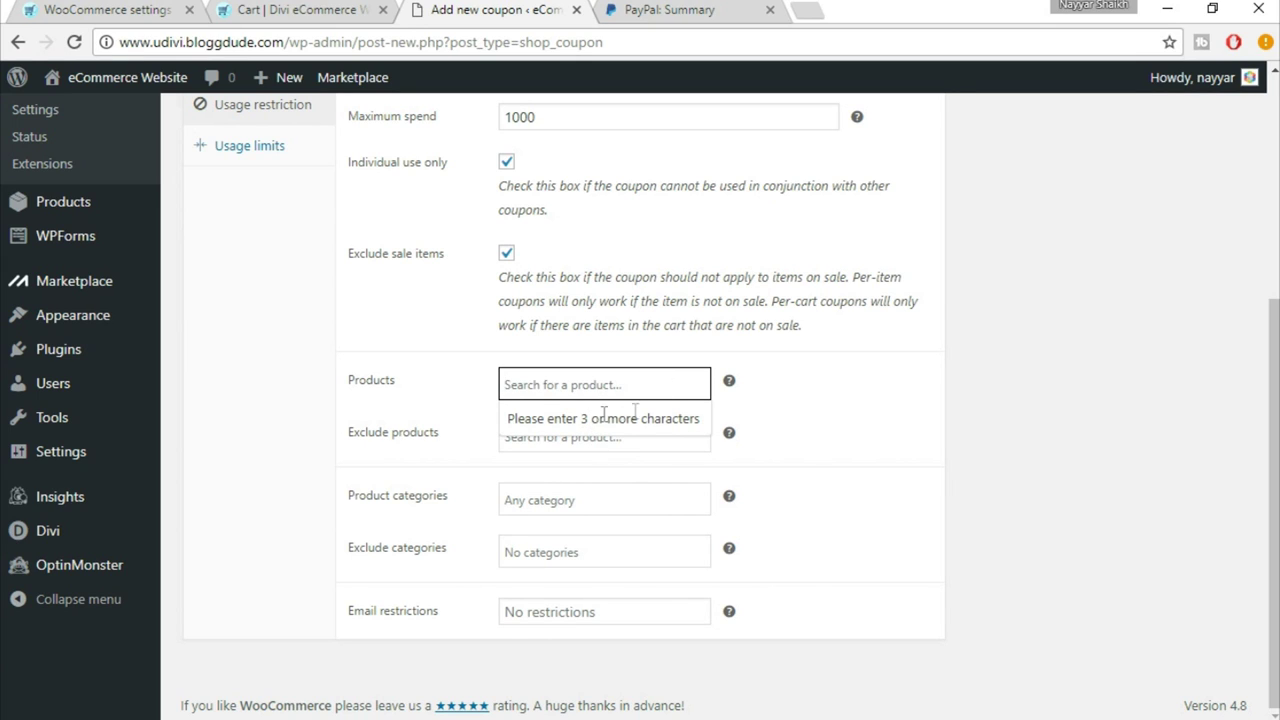
pyautogui.click(828, 412)
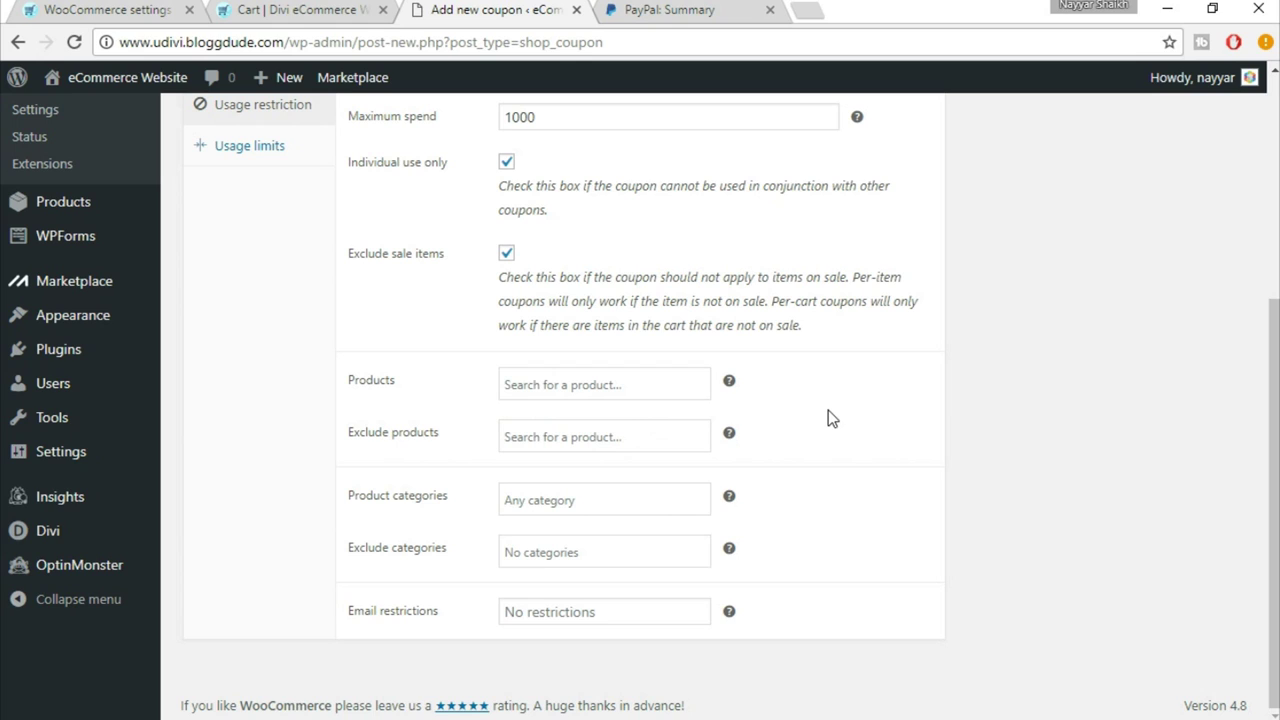
# Examine the products, exclude products and email restrictions fields in the coupon's usage restrictions.
pyautogui.click(603, 380)
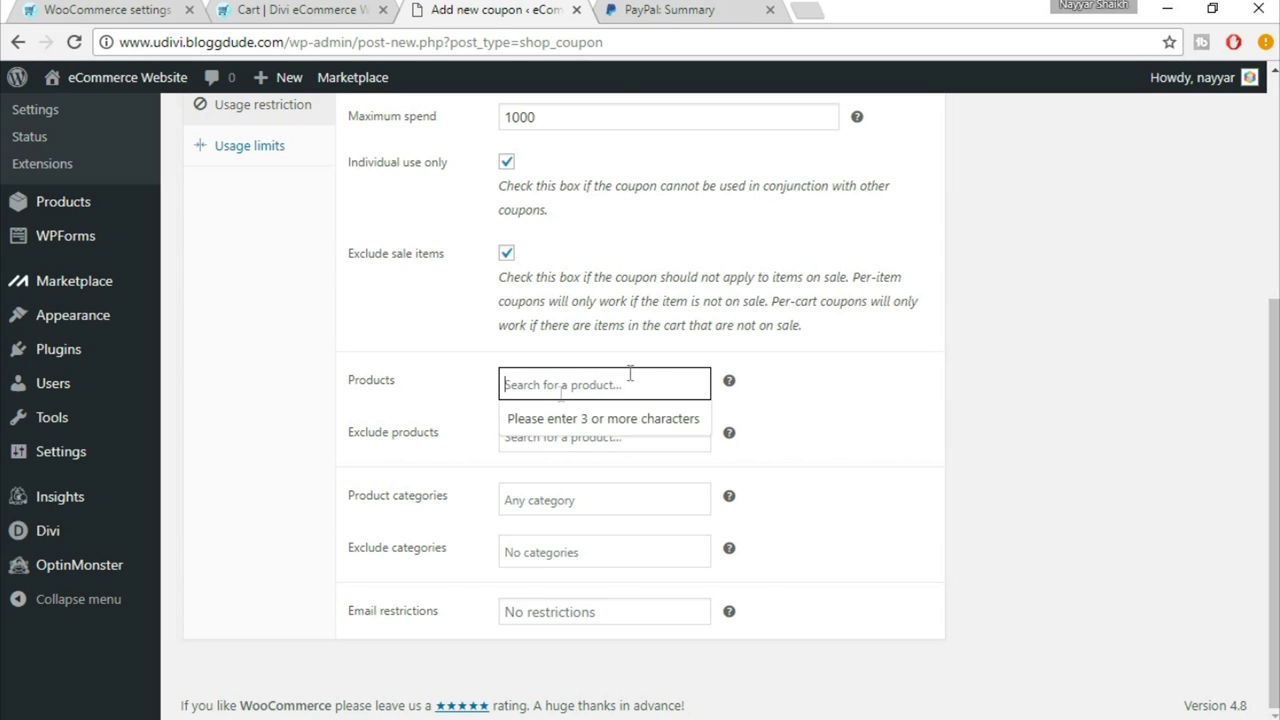
pyautogui.click(910, 403)
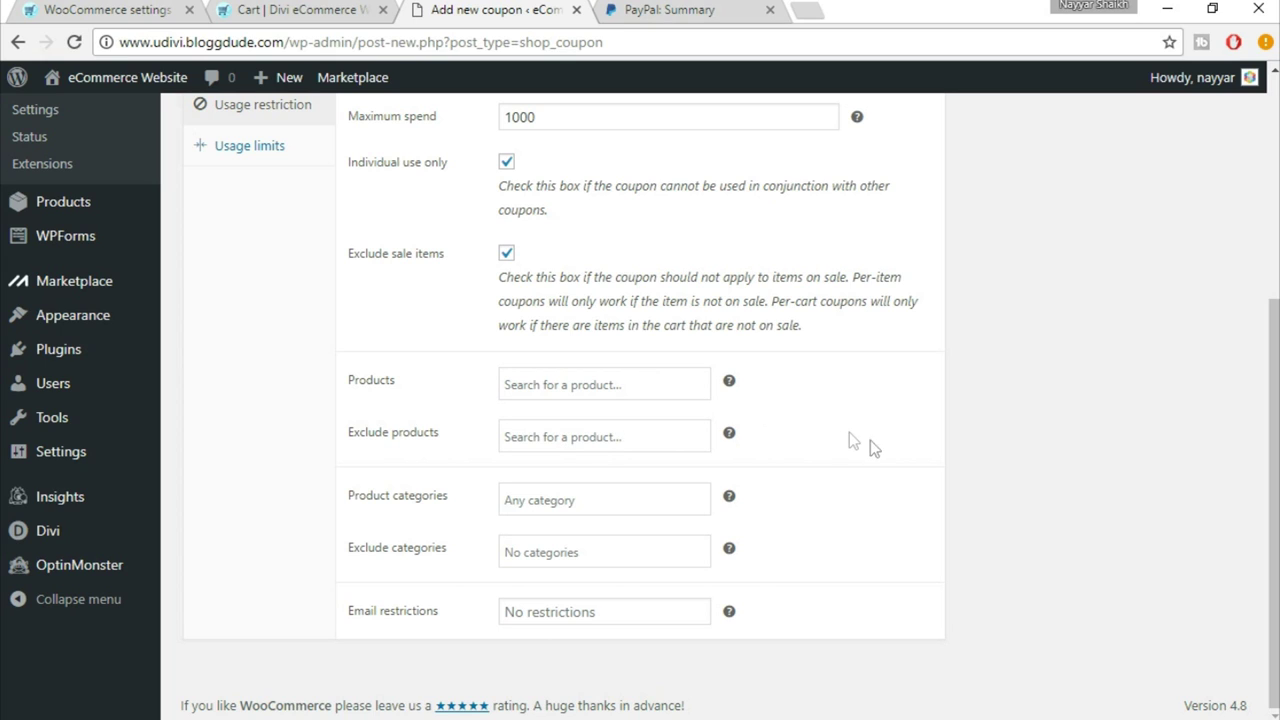
pyautogui.click(559, 436)
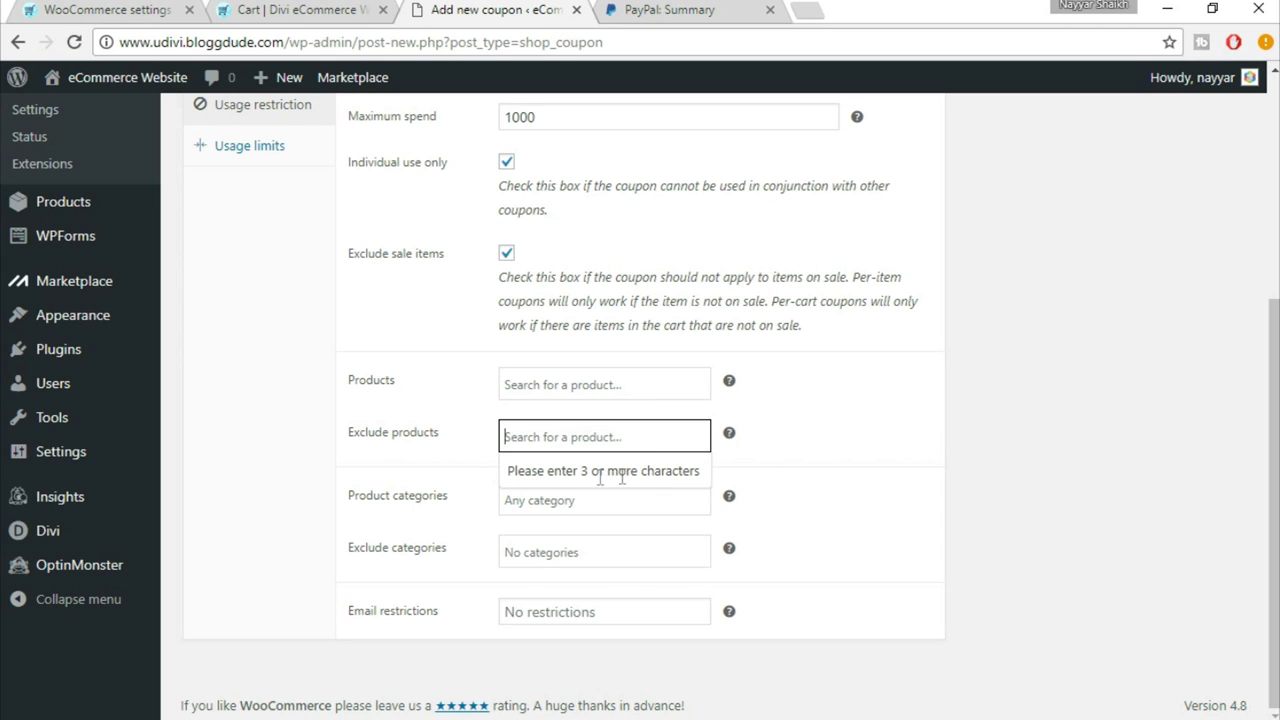
pyautogui.click(922, 484)
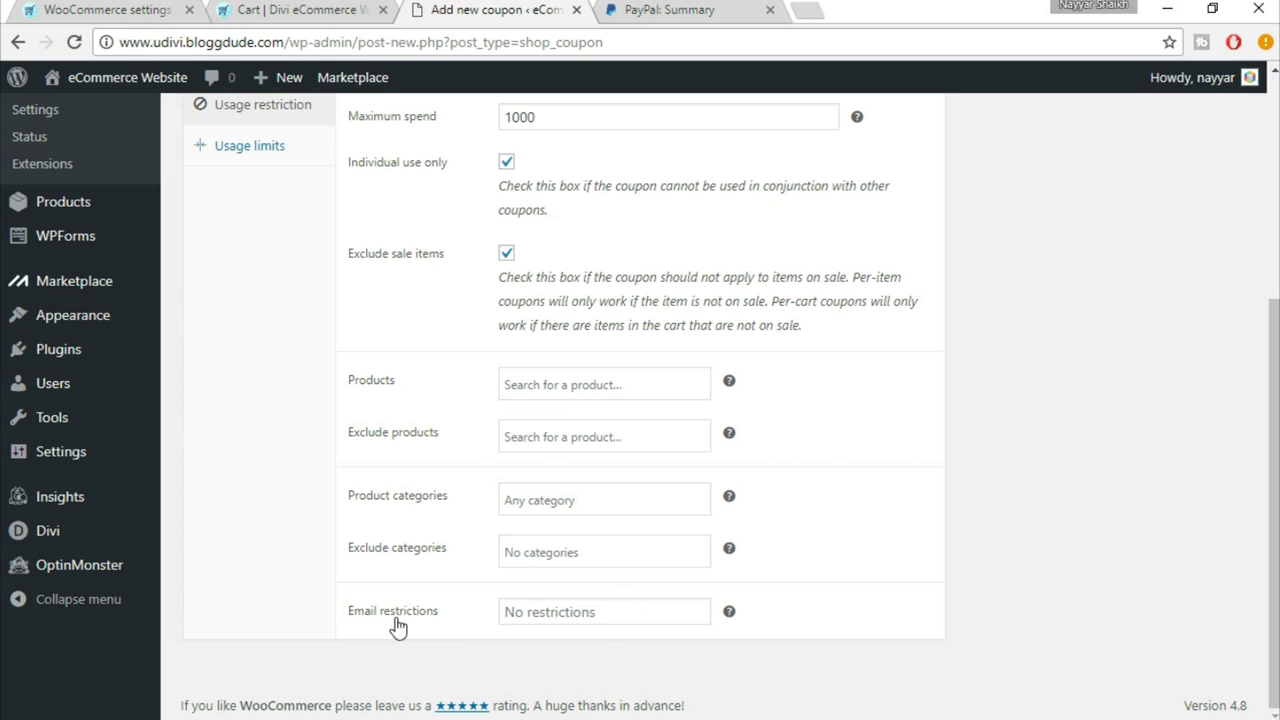
pyautogui.click(582, 612)
pyautogui.click(880, 614)
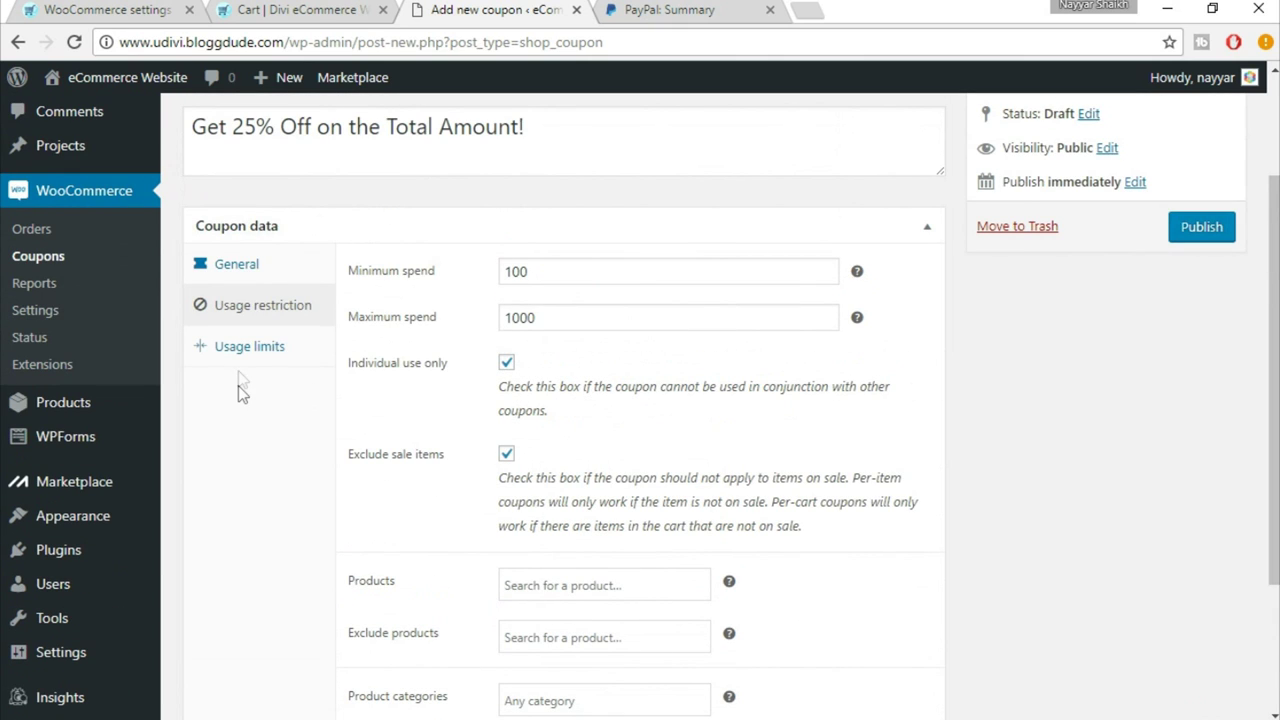
# In the coupon's usage limits, set the usage limit per coupon to 1 and limit usage to 2 items.
pyautogui.click(241, 358)
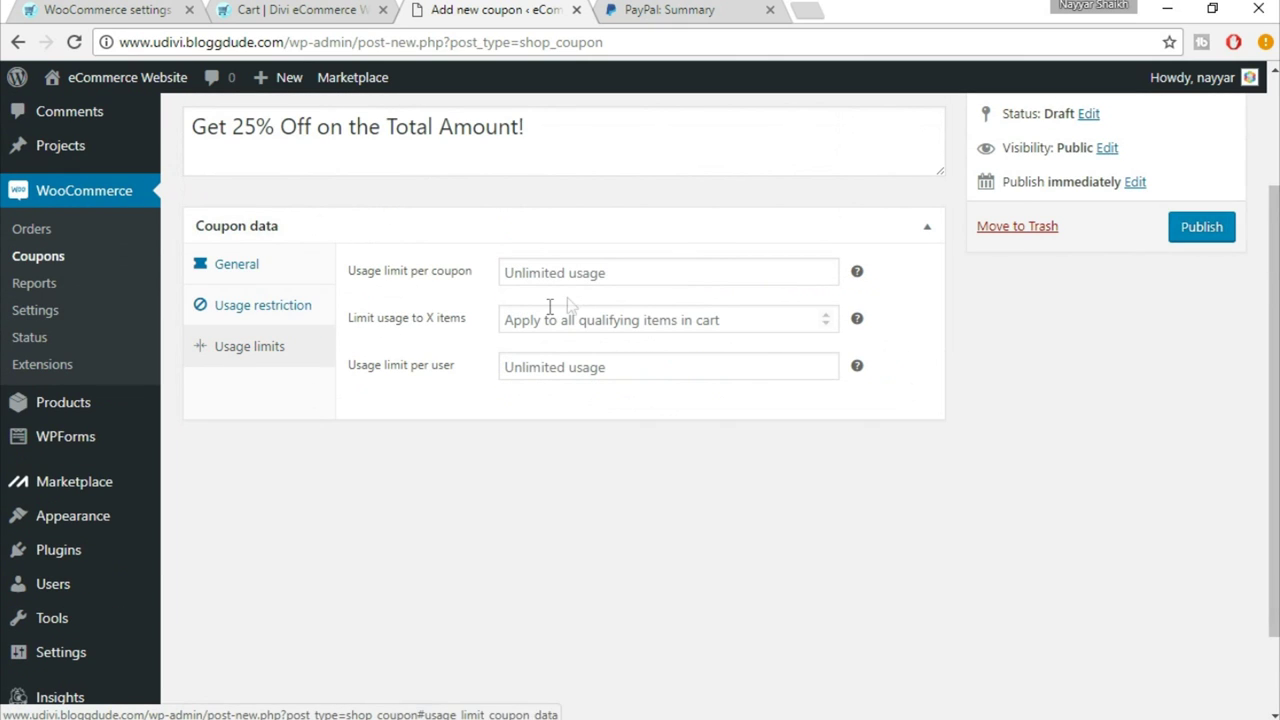
pyautogui.click(549, 274)
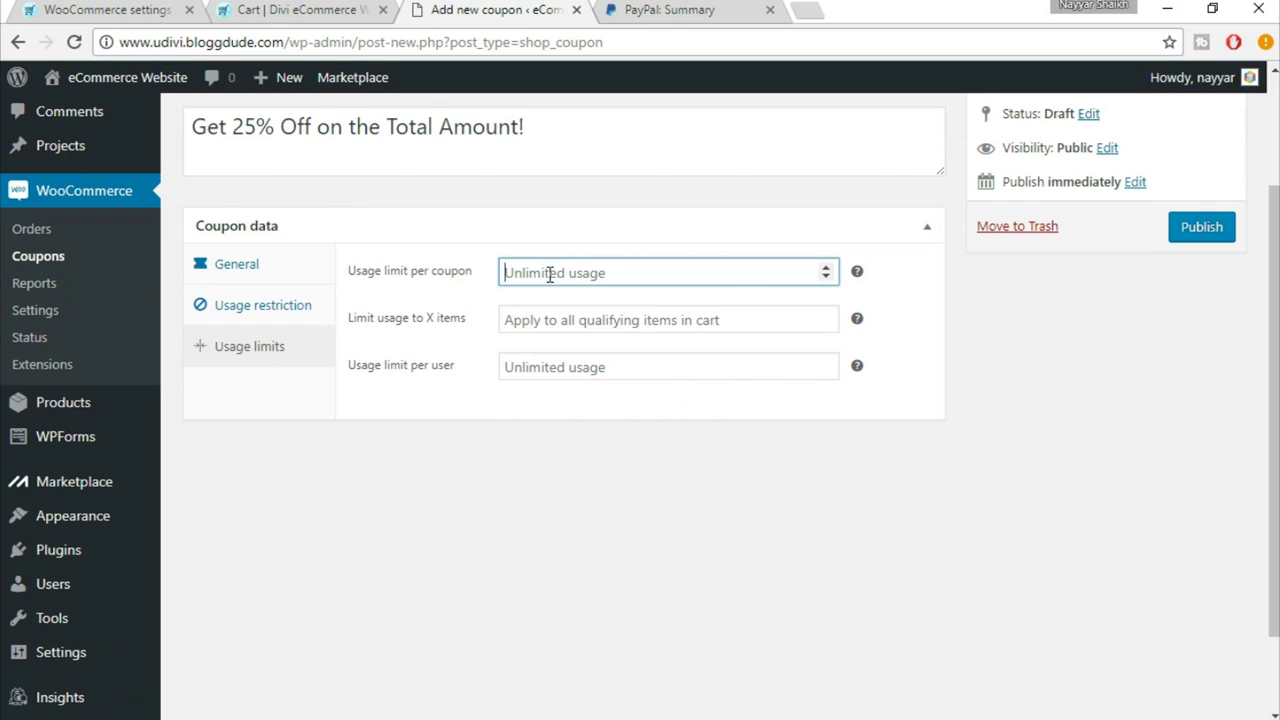
pyautogui.write('1')
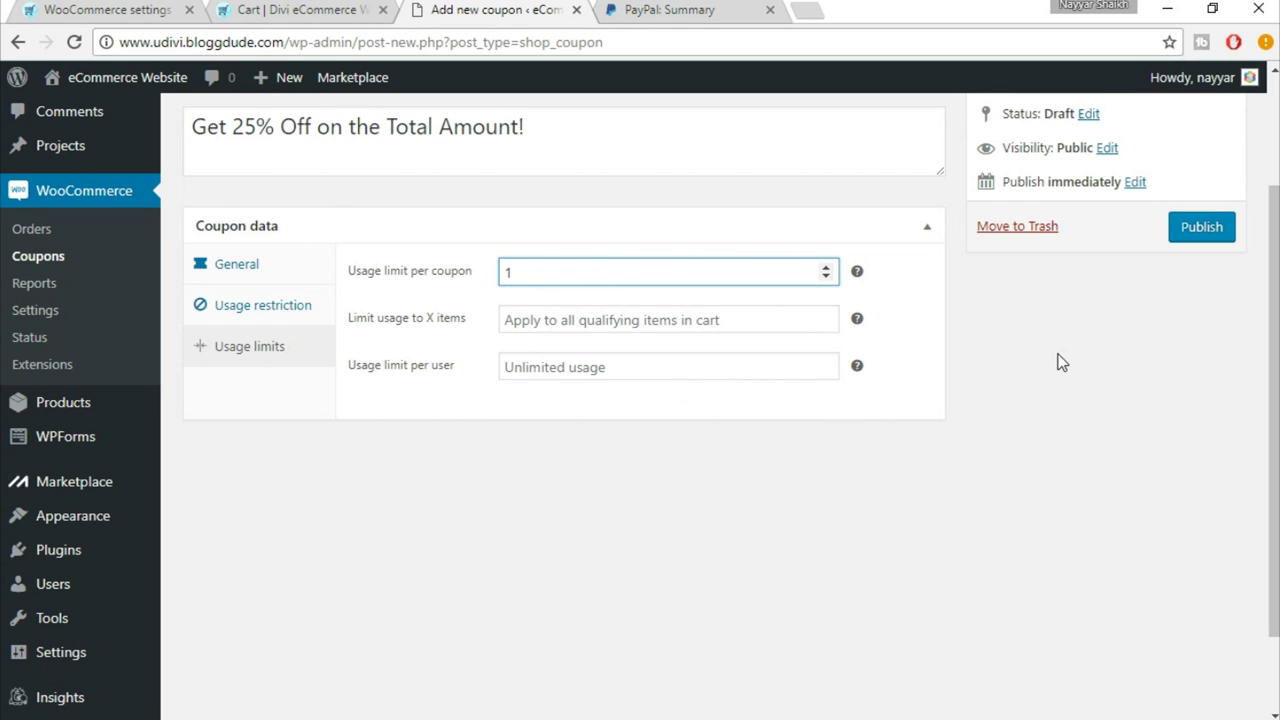
pyautogui.click(570, 331)
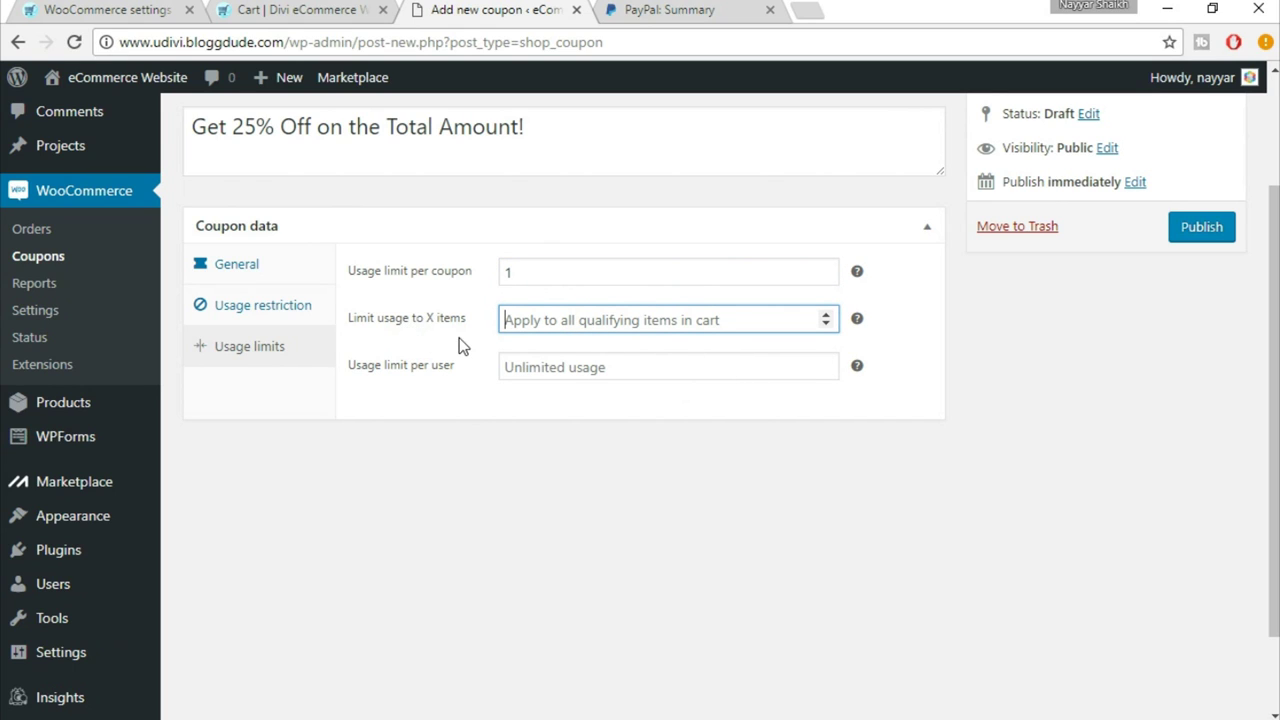
pyautogui.click(825, 317)
pyautogui.click(825, 317)
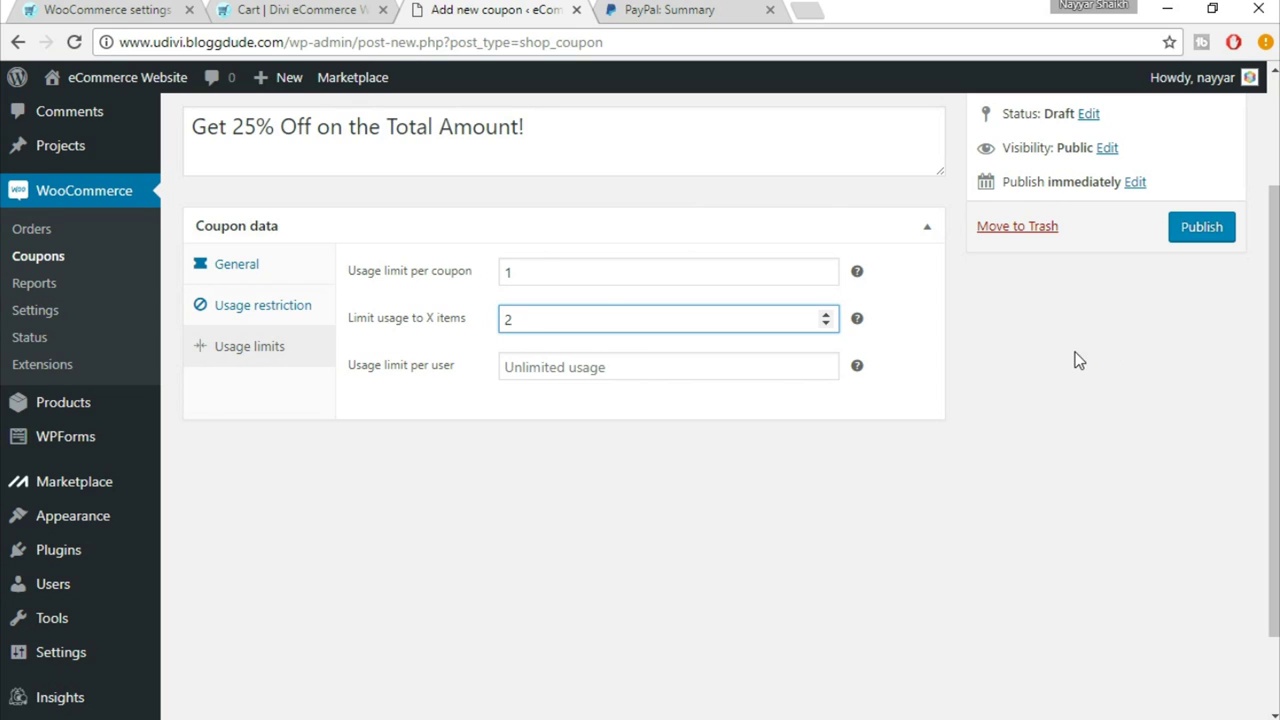
# Set the coupon's usage limit per user to 1 and publish the coupon.
pyautogui.click(597, 367)
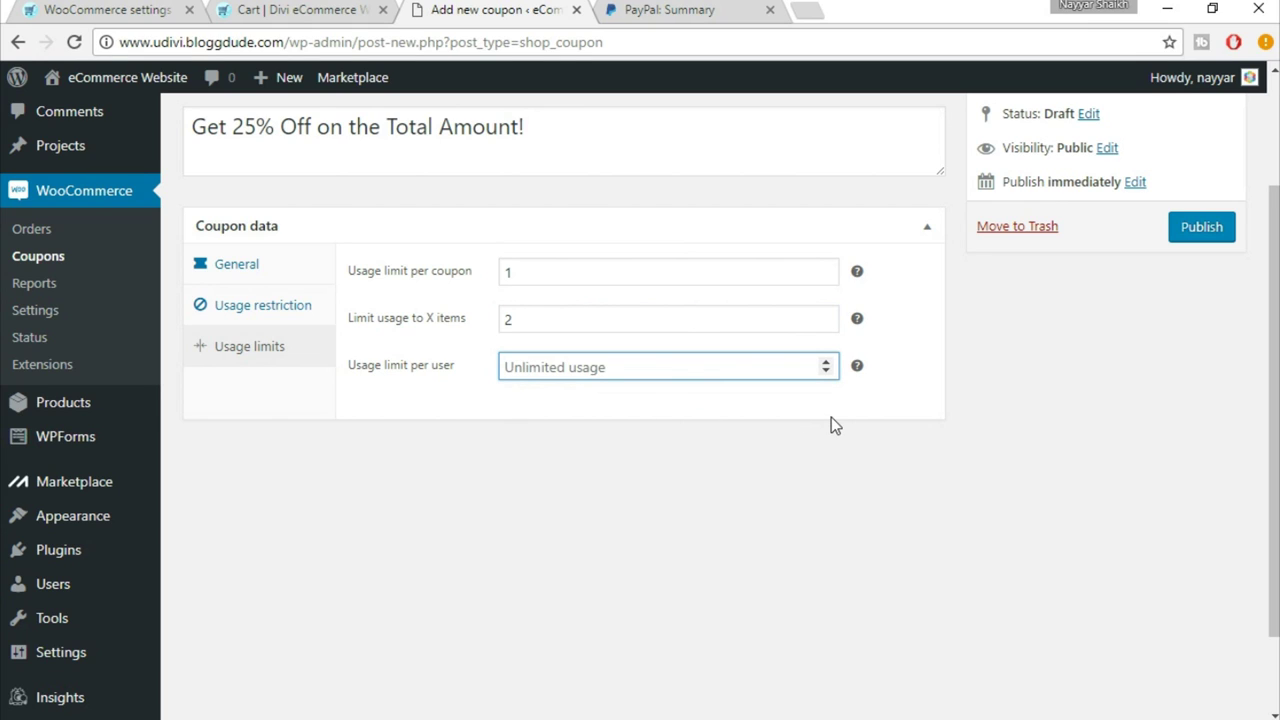
pyautogui.write('1')
pyautogui.scroll(2, 1190, 597)
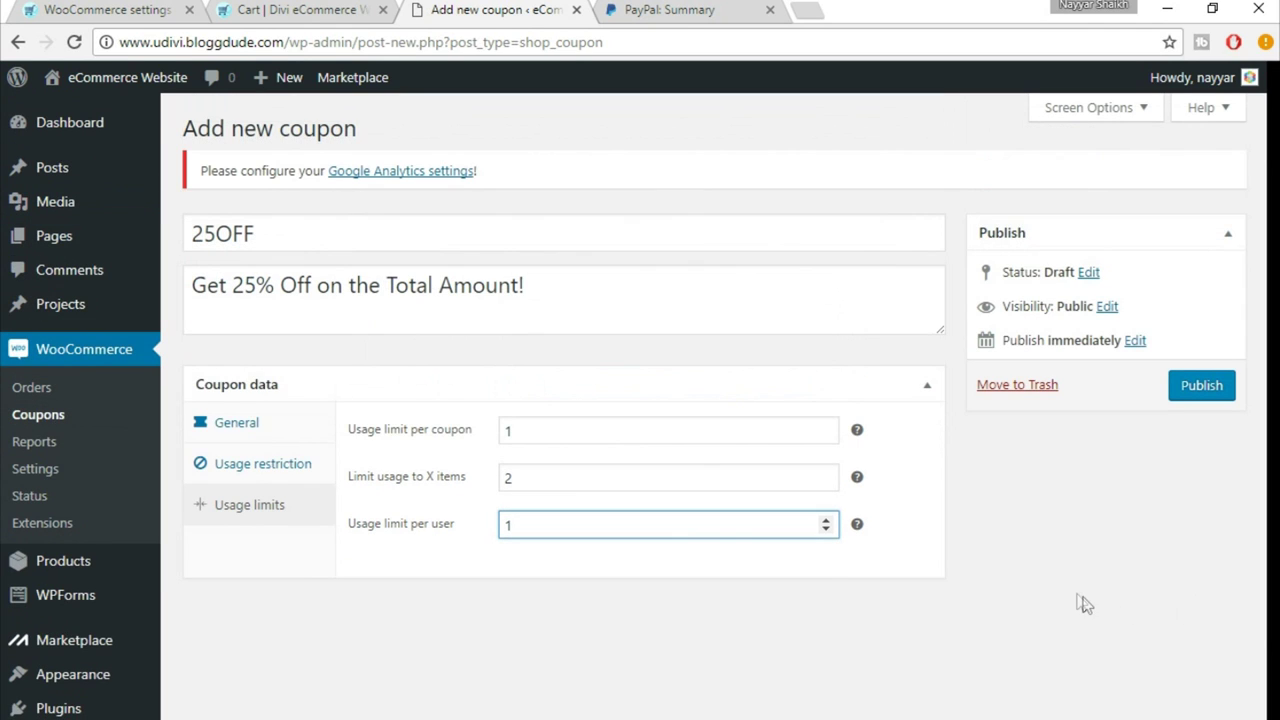
pyautogui.click(1202, 399)
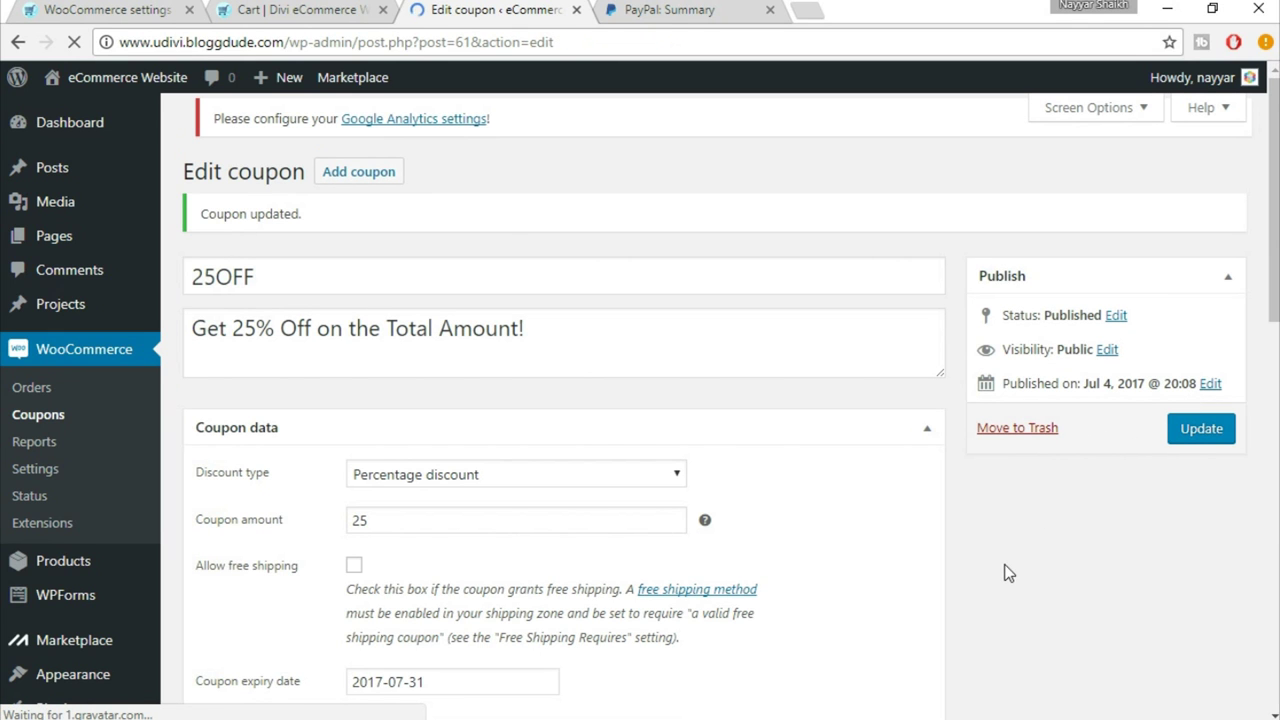
# Enter the coupon code 25off on the store's cart page and review the cart totals.
pyautogui.click(335, 8)
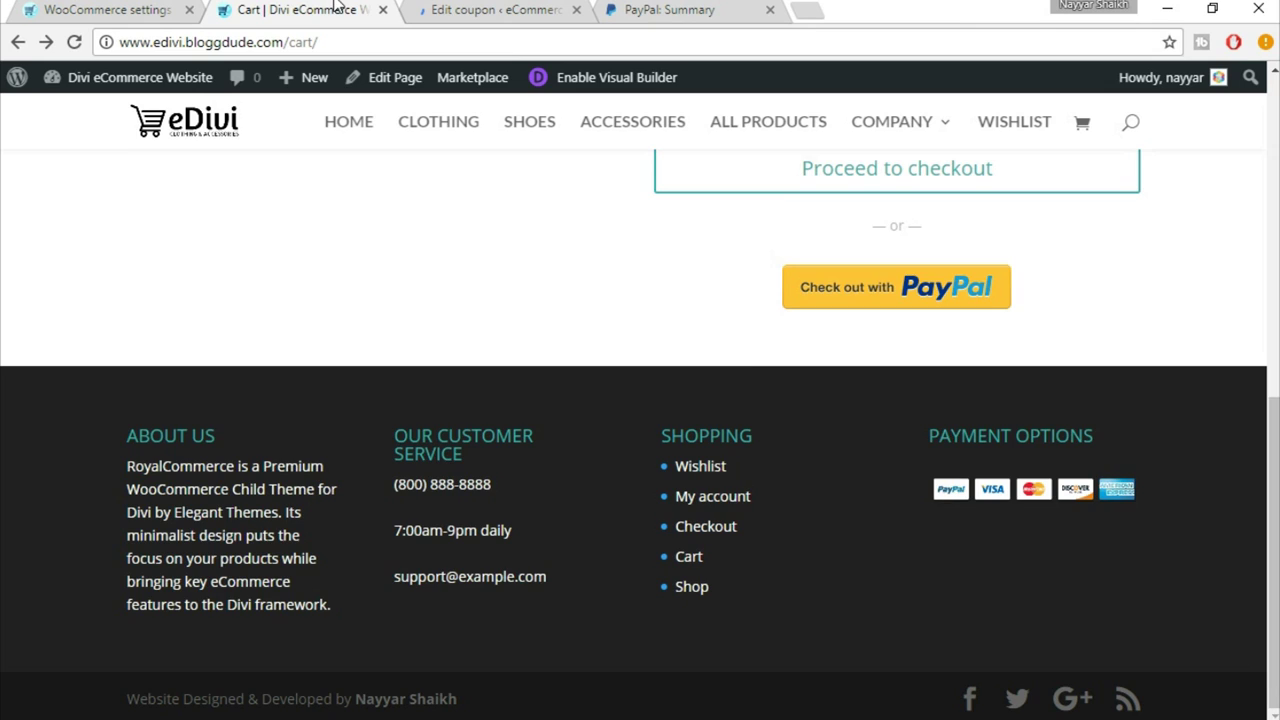
pyautogui.scroll(4, 775, 420)
pyautogui.scroll(2, 778, 446)
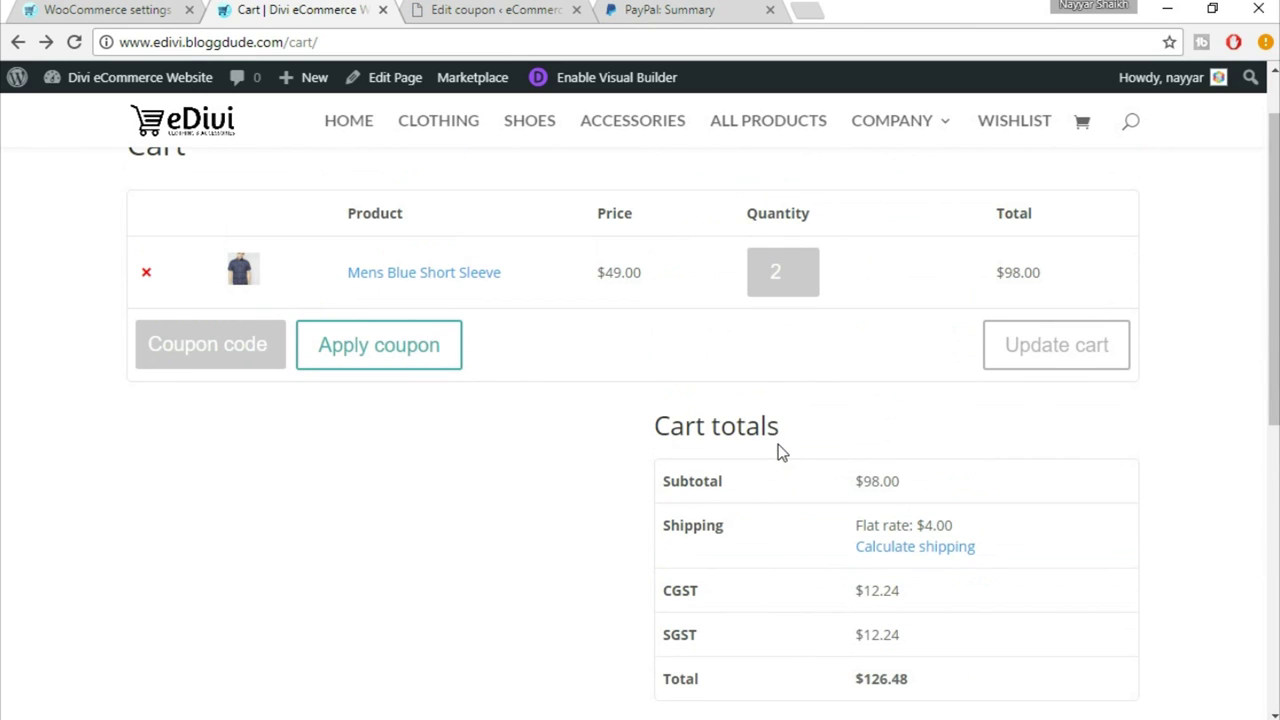
pyautogui.scroll(1, 778, 446)
pyautogui.click(196, 442)
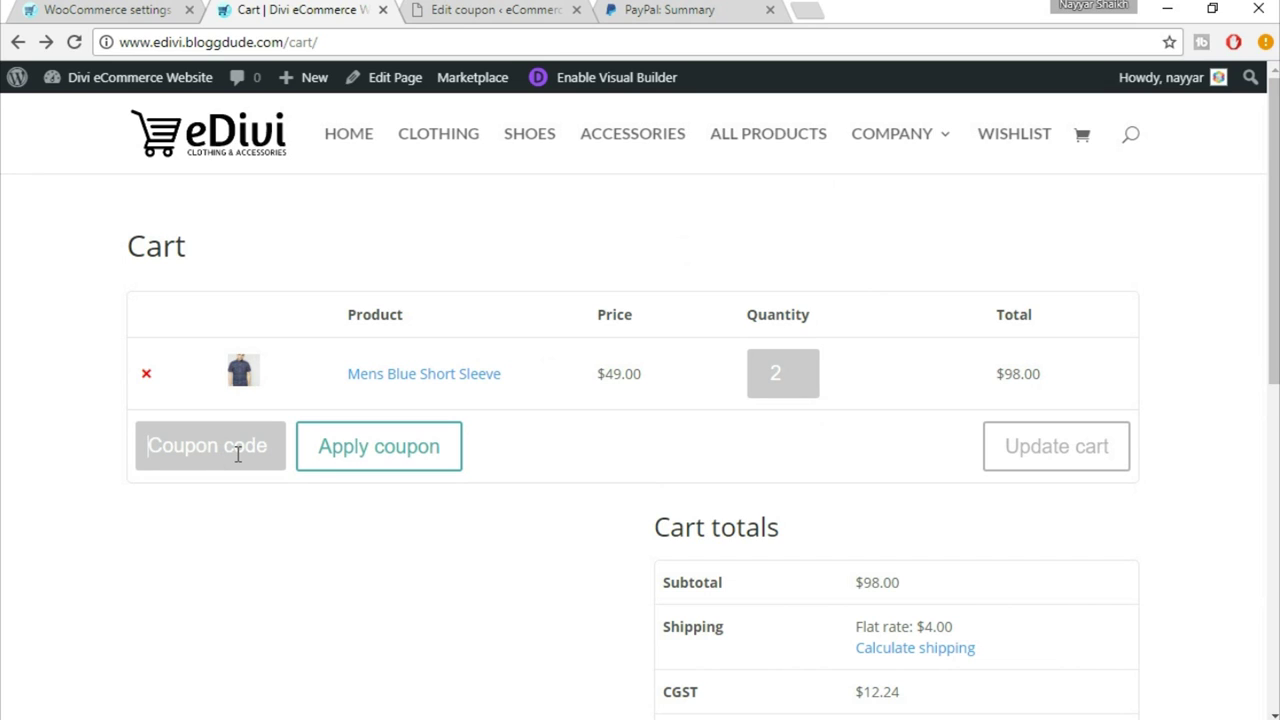
pyautogui.write('25off')
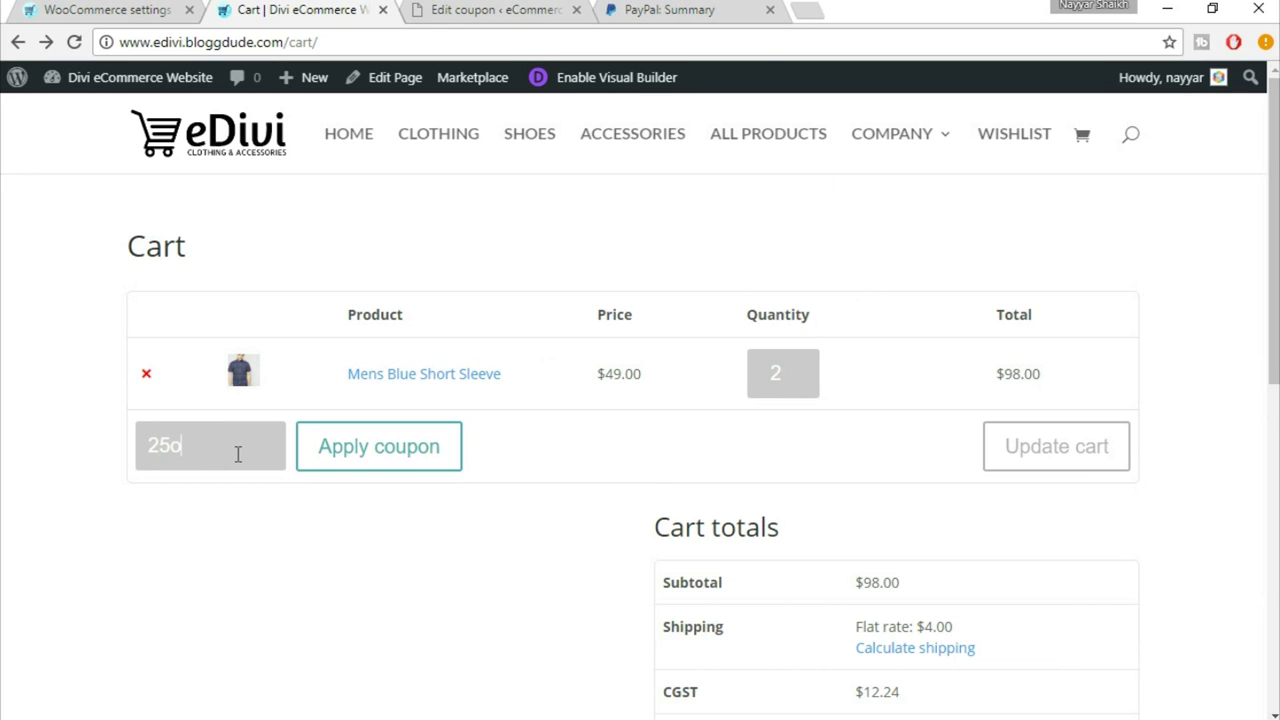
pyautogui.click(380, 463)
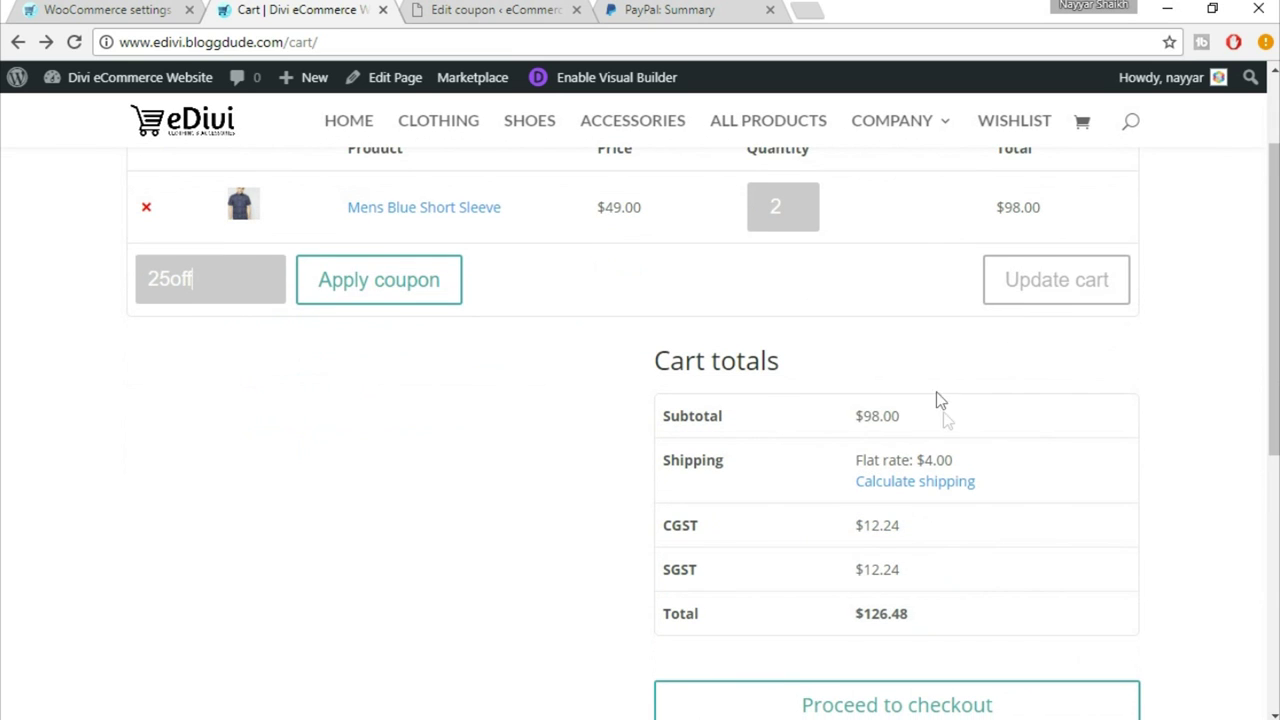
pyautogui.scroll(-3, 920, 486)
pyautogui.scroll(5, 876, 568)
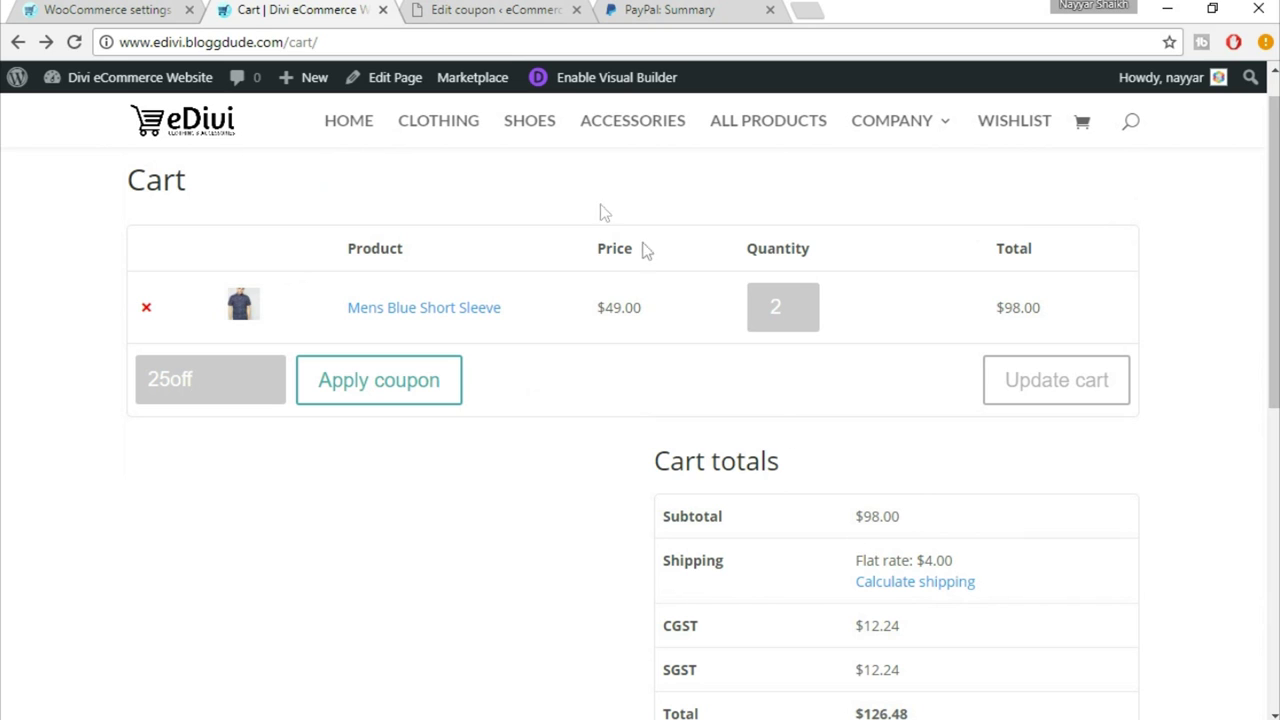
# Return to the coupon admin page and open the WooCommerce checkout settings.
pyautogui.click(541, 9)
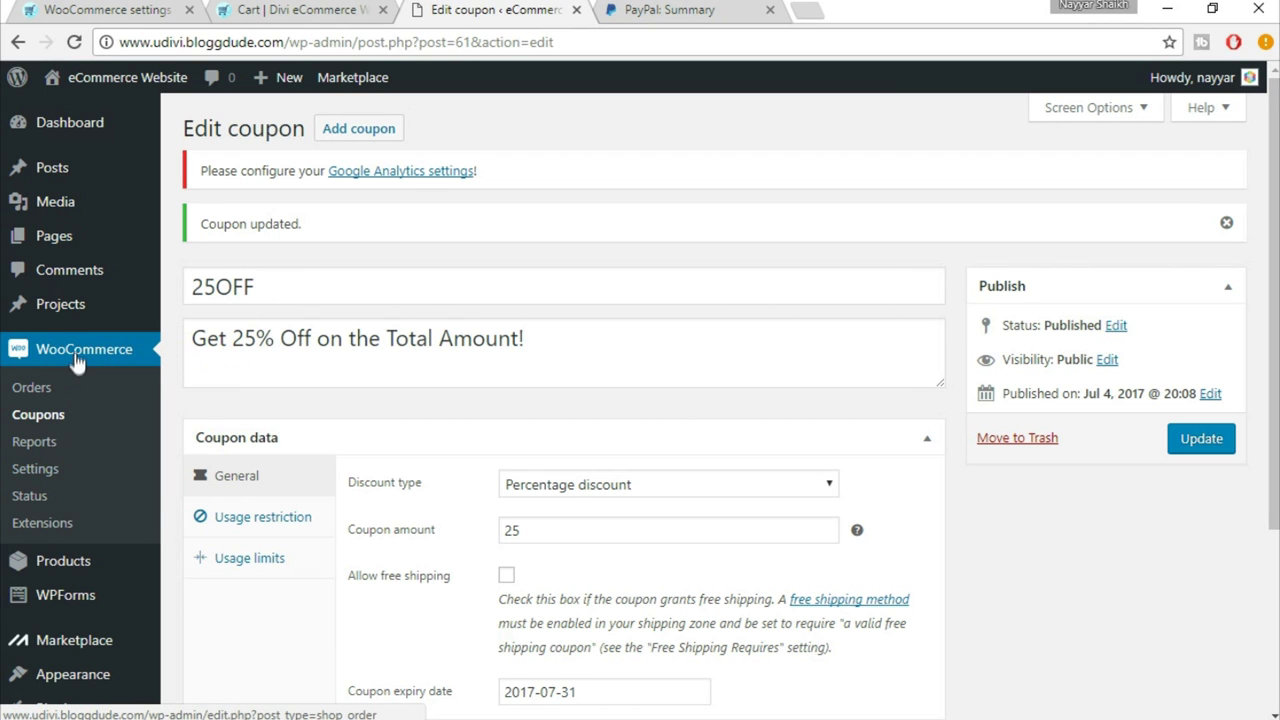
pyautogui.click(35, 469)
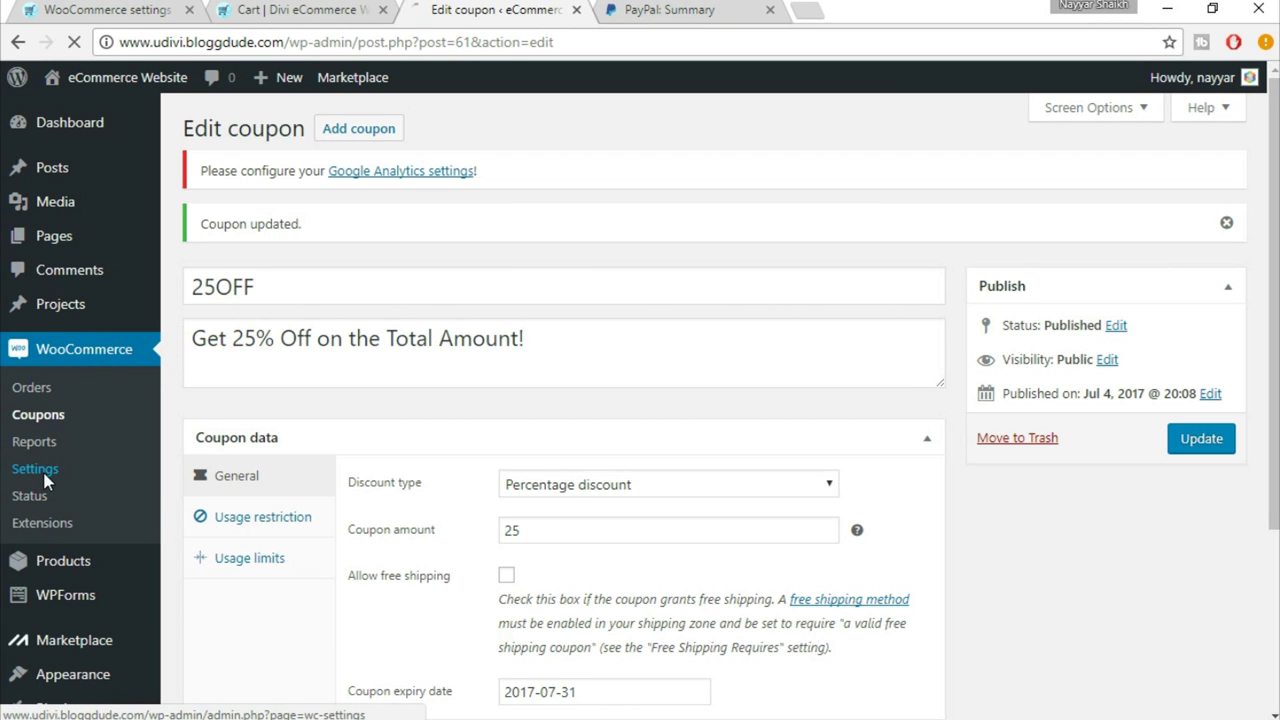
pyautogui.scroll(-2, 1043, 608)
pyautogui.scroll(2, 1043, 610)
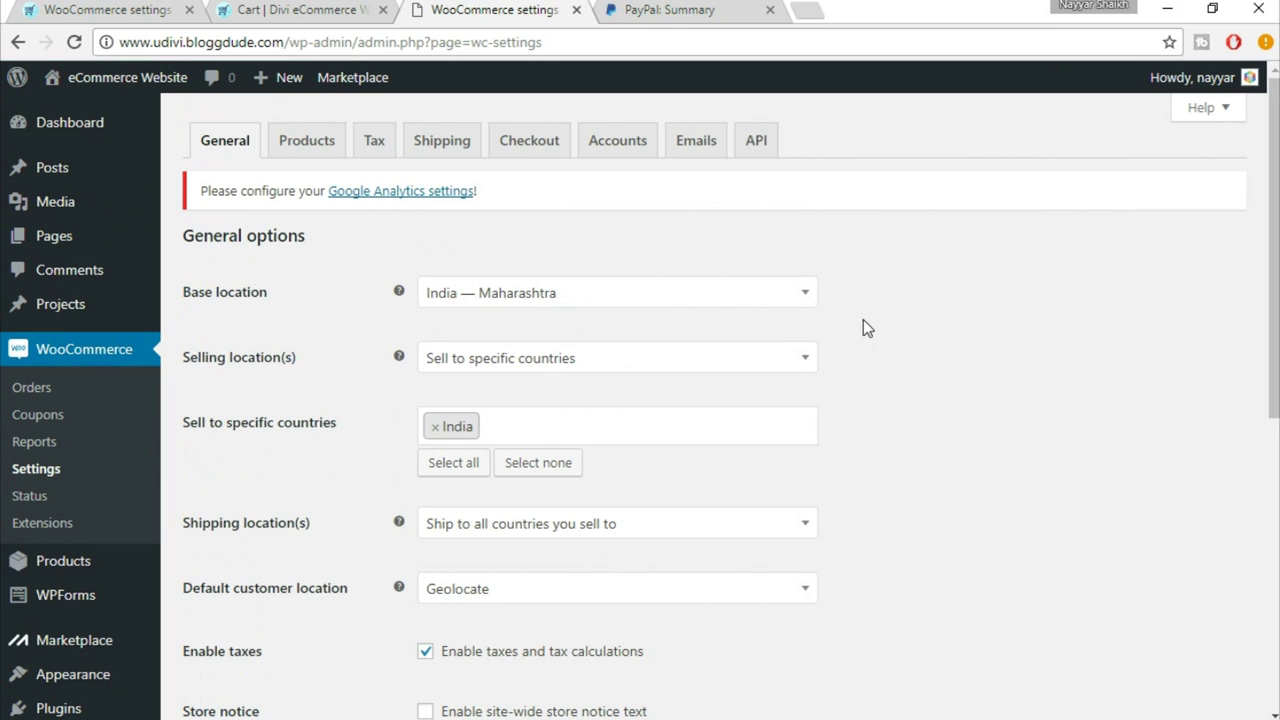
pyautogui.click(545, 149)
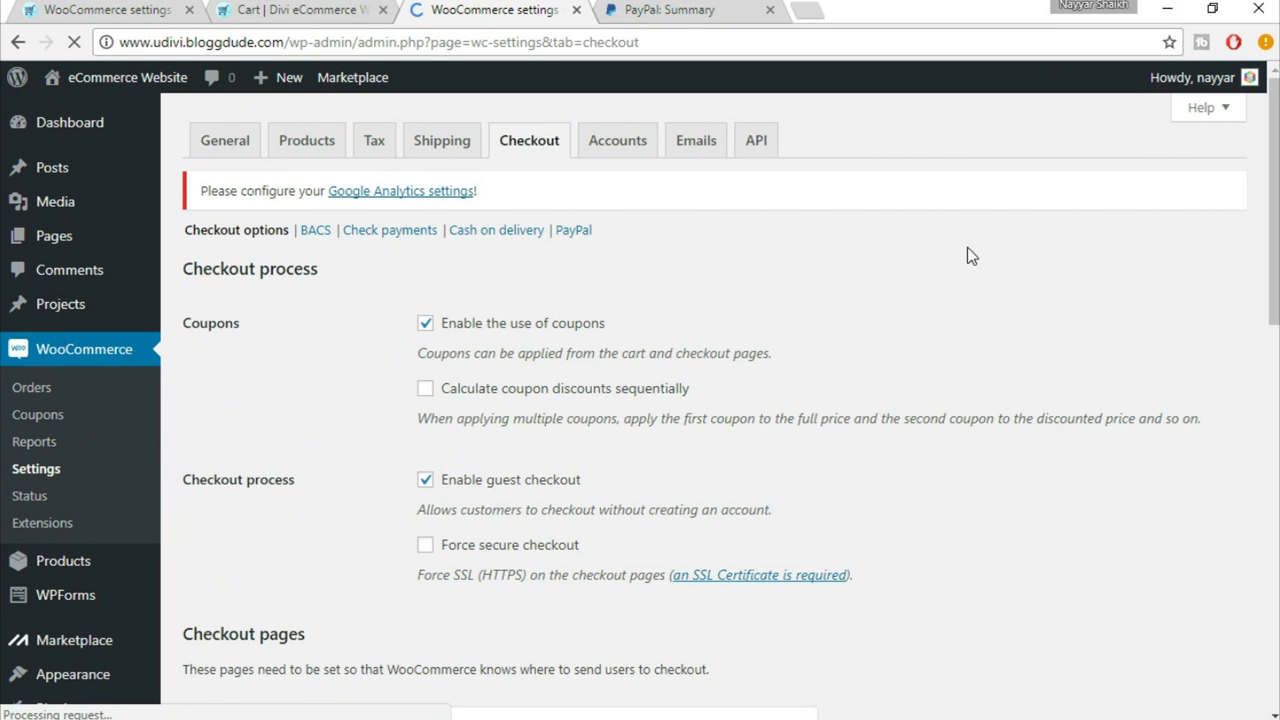
# Try enabling bank transfer in the BACS settings and look over its account details fields.
pyautogui.click(318, 235)
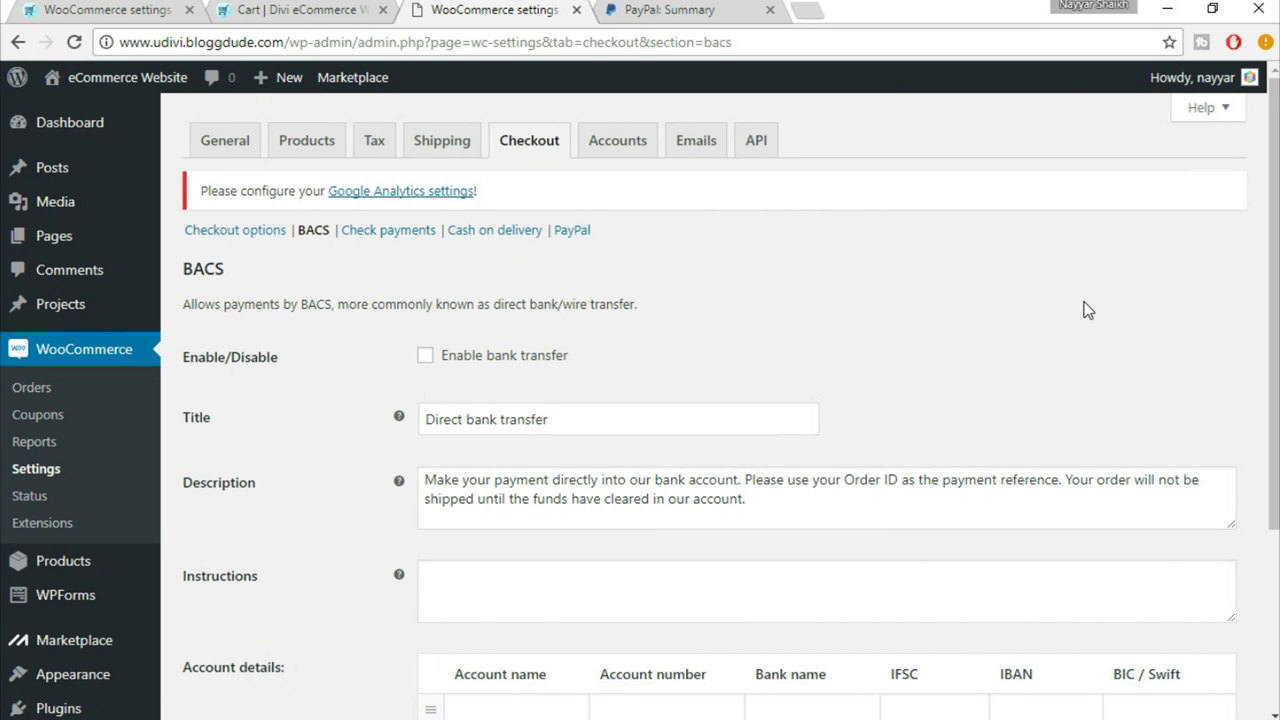
pyautogui.scroll(-2, 1088, 310)
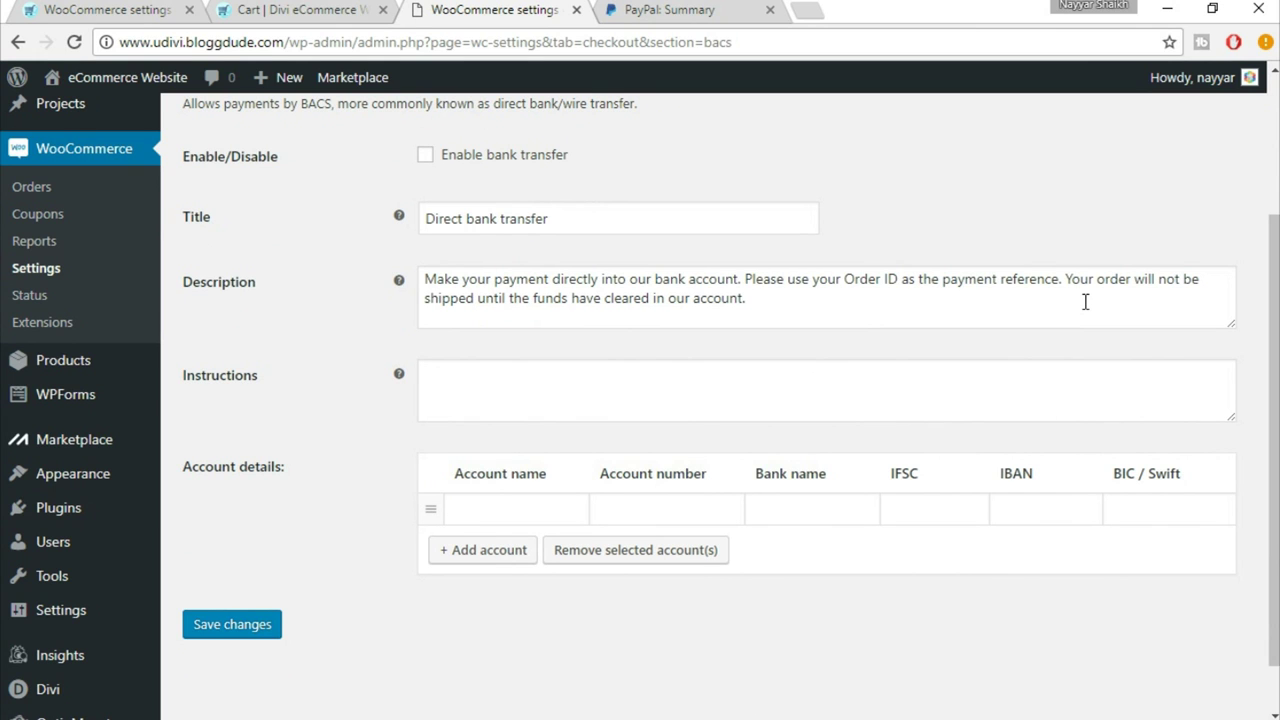
pyautogui.scroll(1, 1086, 312)
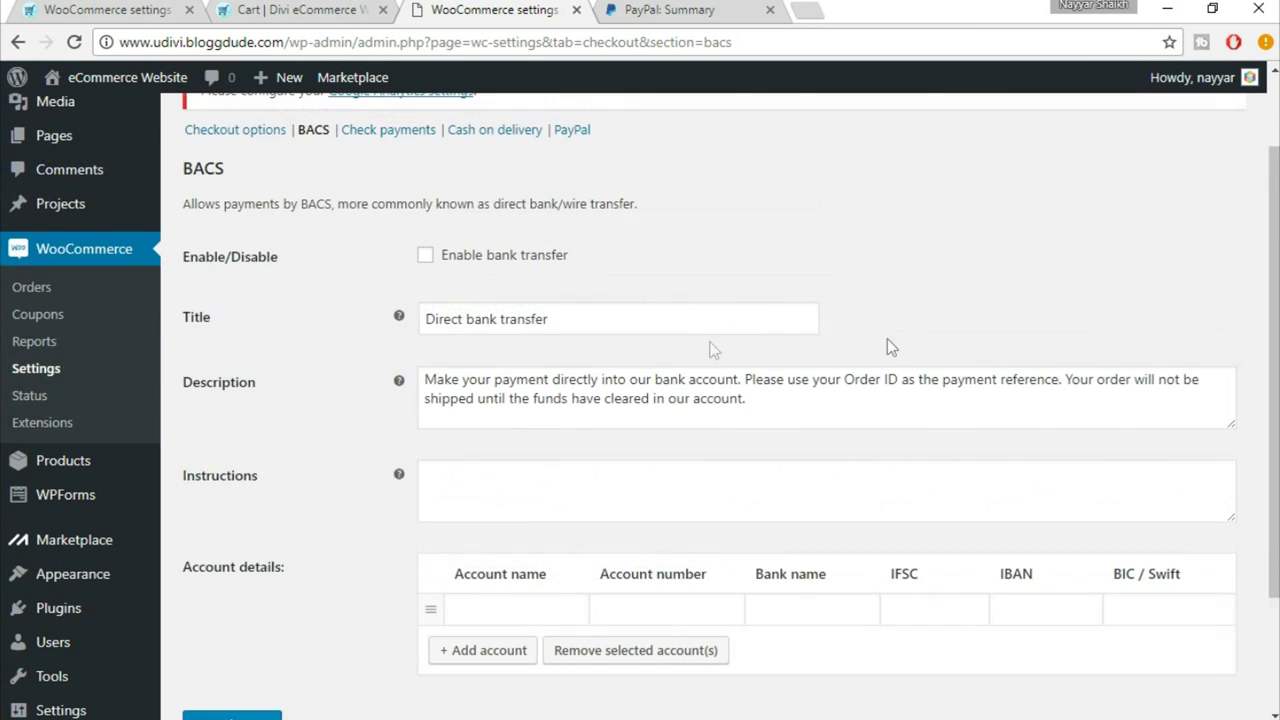
pyautogui.click(462, 262)
pyautogui.scroll(-2, 569, 297)
pyautogui.click(487, 446)
pyautogui.click(663, 444)
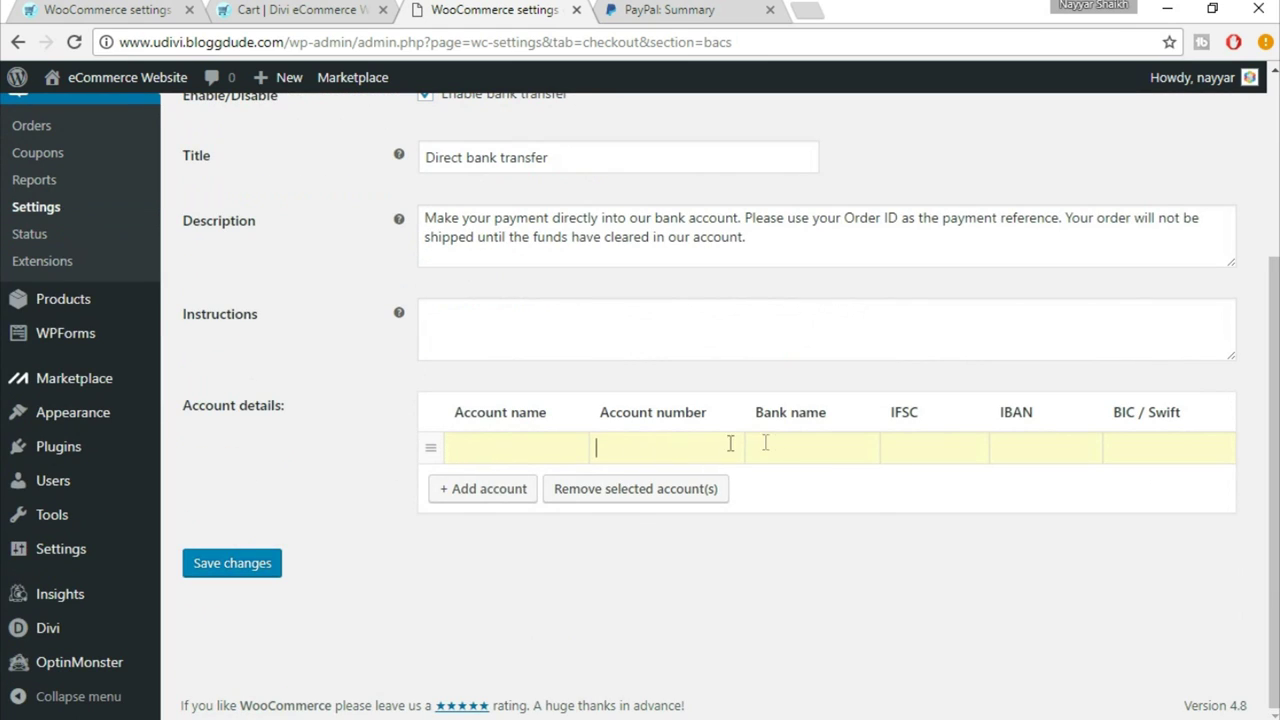
pyautogui.click(791, 444)
pyautogui.click(942, 451)
pyautogui.scroll(3, 1129, 460)
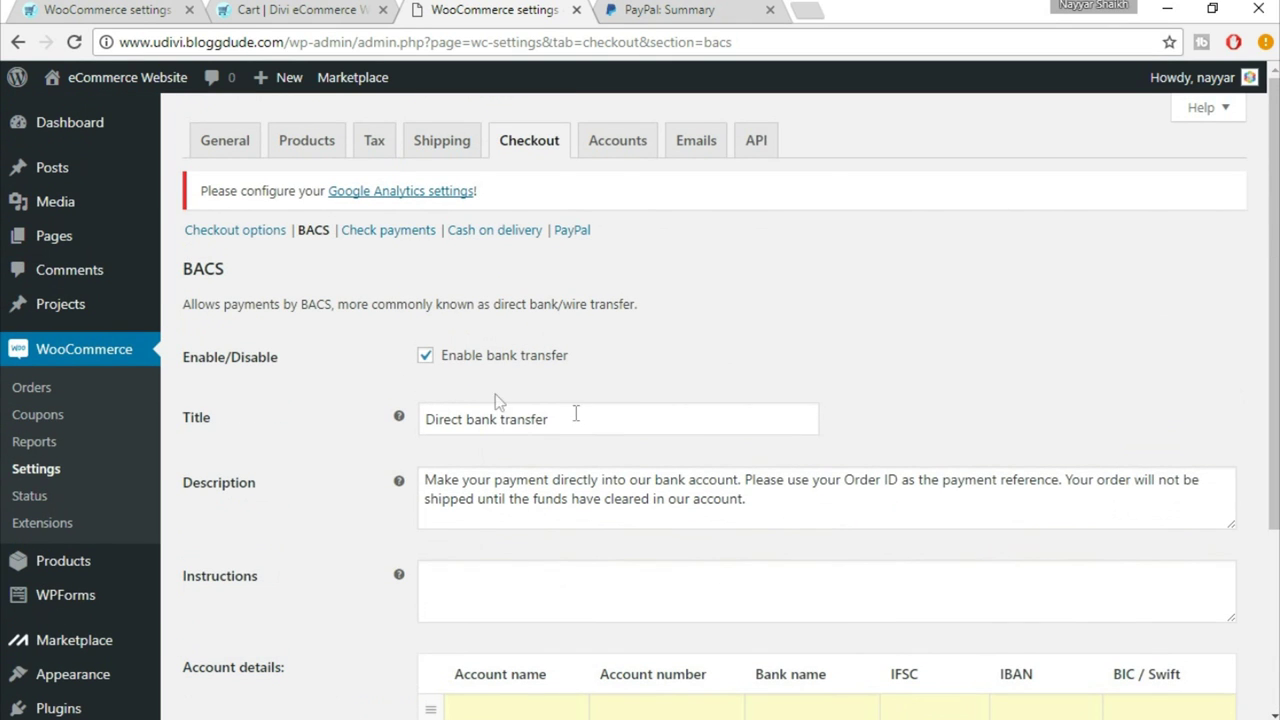
pyautogui.click(427, 356)
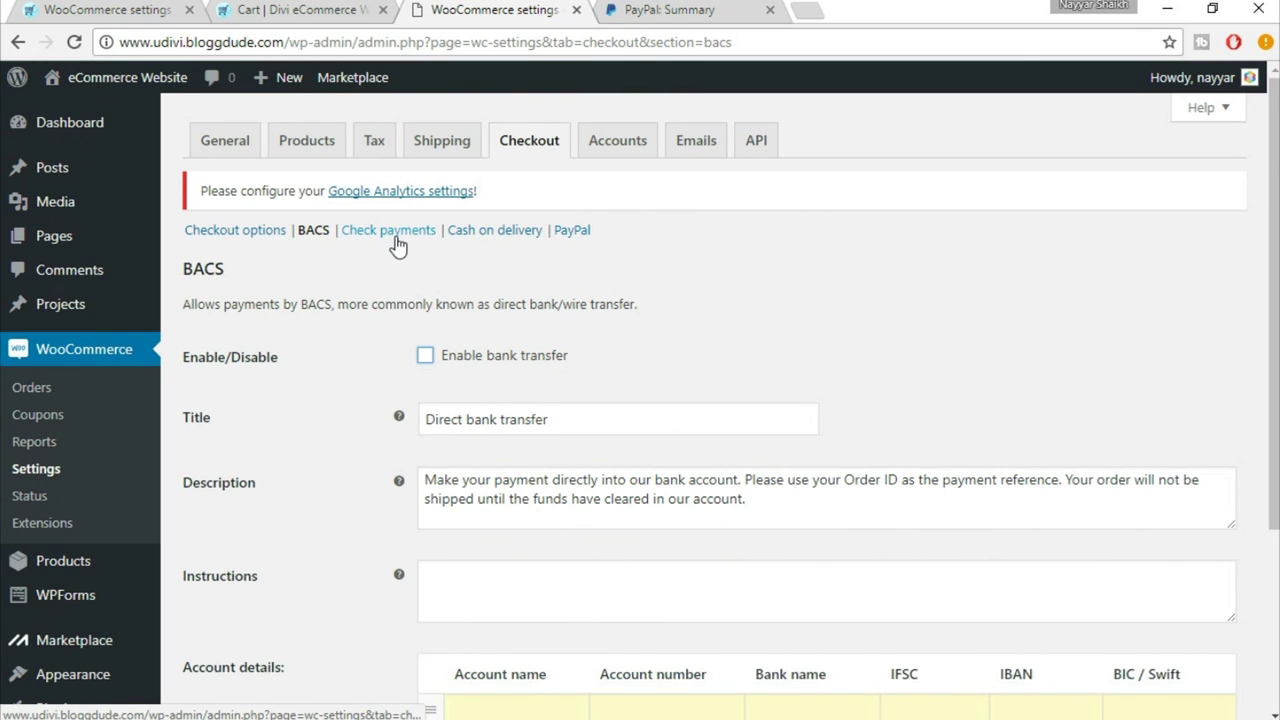
# Enable cash on delivery as a payment method and save the changes.
pyautogui.click(494, 230)
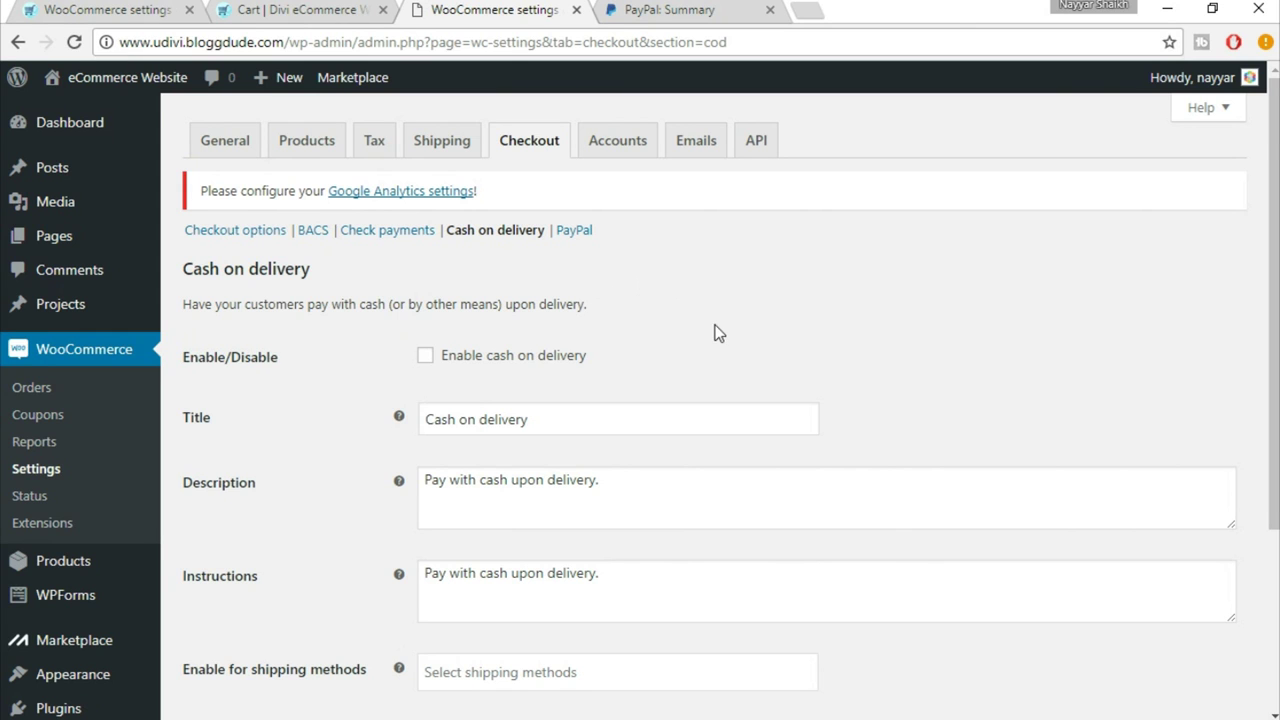
pyautogui.scroll(-1, 525, 305)
pyautogui.click(510, 258)
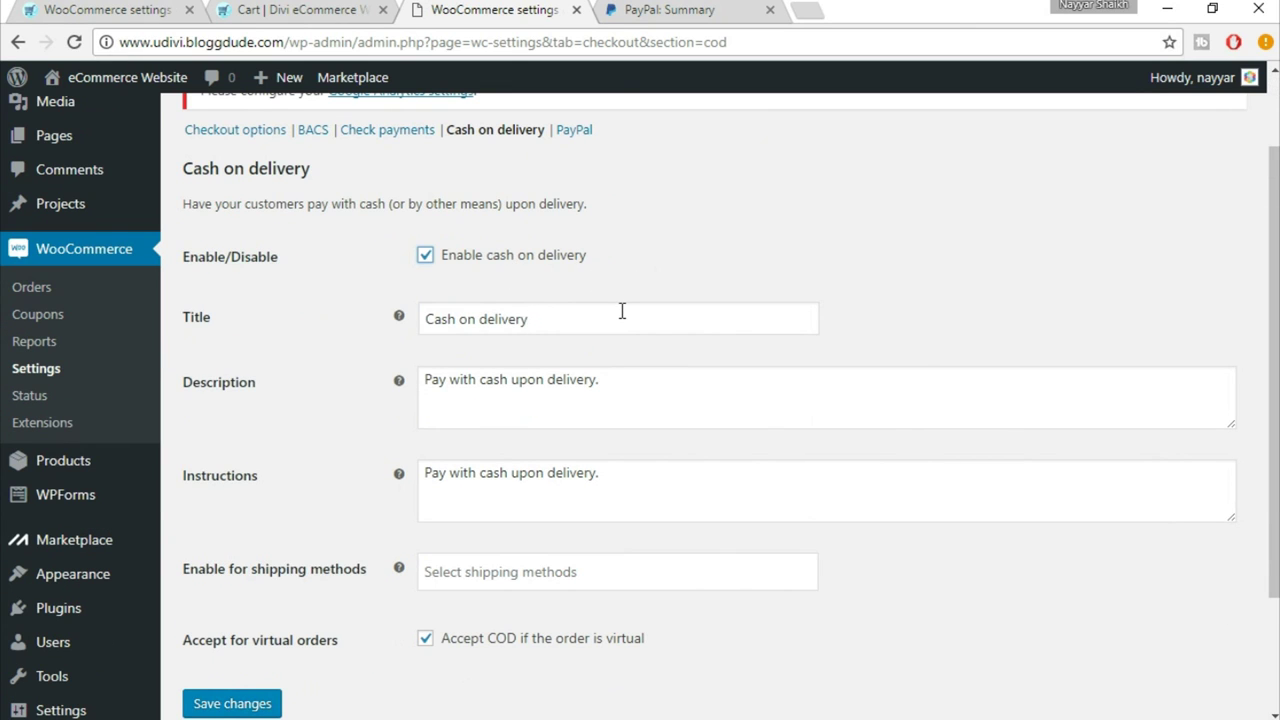
pyautogui.scroll(-1, 620, 308)
pyautogui.scroll(1, 620, 308)
pyautogui.click(236, 703)
pyautogui.scroll(-1, 940, 441)
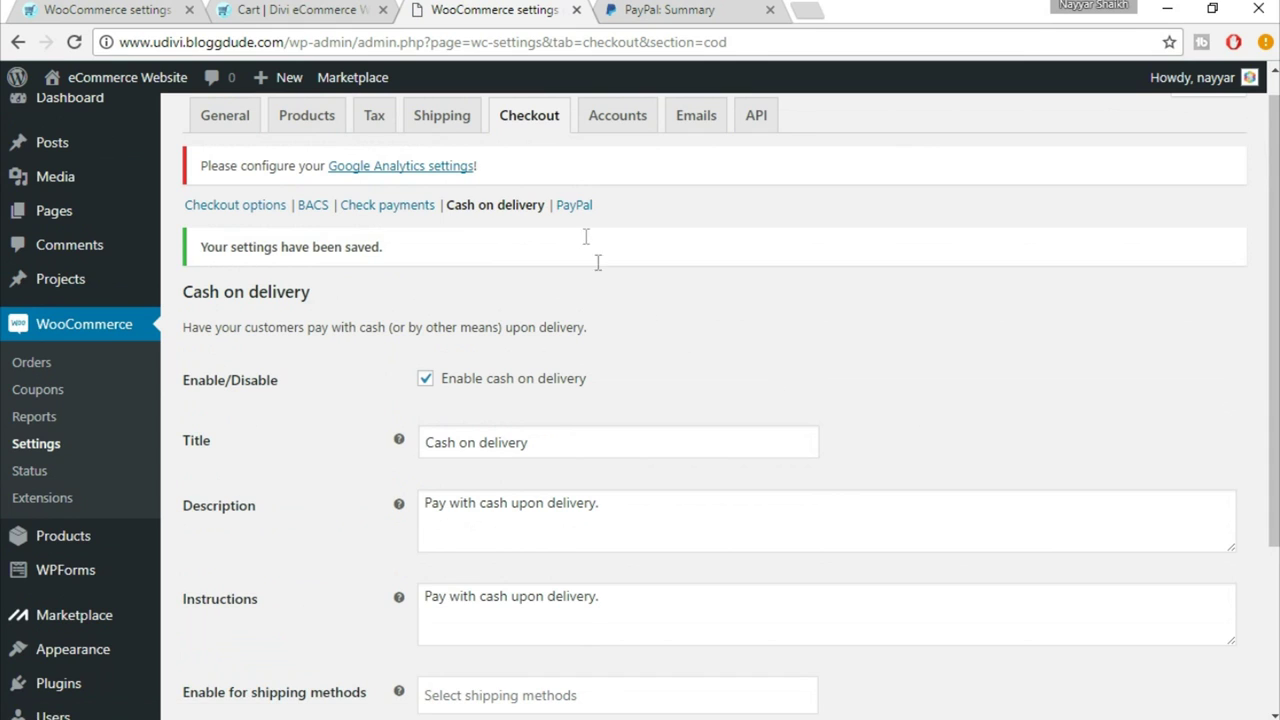
pyautogui.scroll(1, 578, 213)
# Enable PayPal Standard in the PayPal payment settings.
pyautogui.click(574, 234)
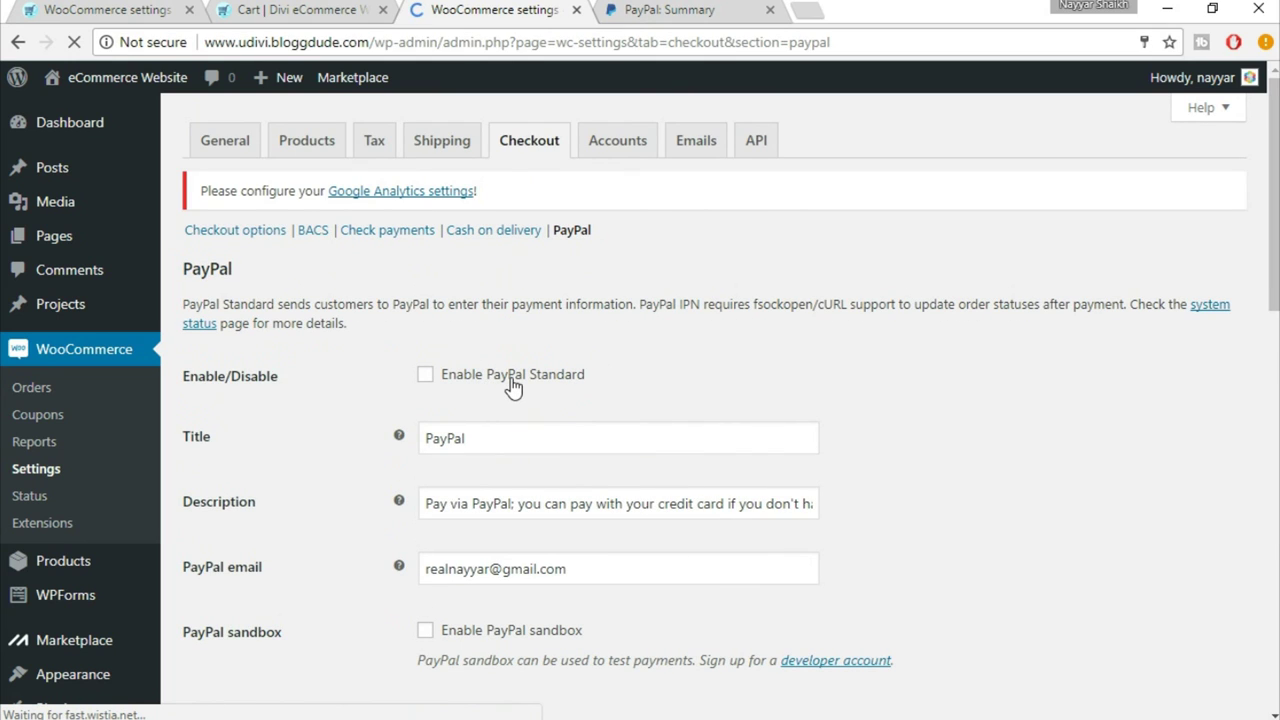
pyautogui.click(512, 376)
pyautogui.scroll(-1, 366, 414)
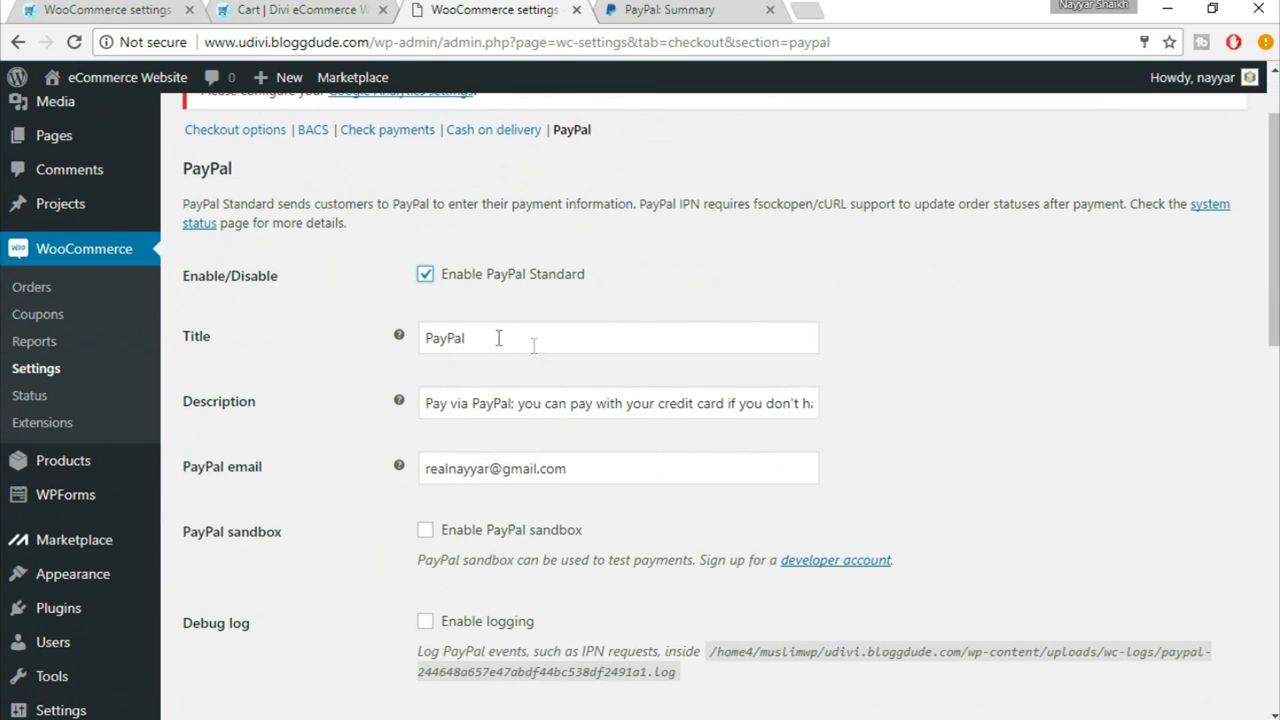
pyautogui.scroll(-1, 380, 392)
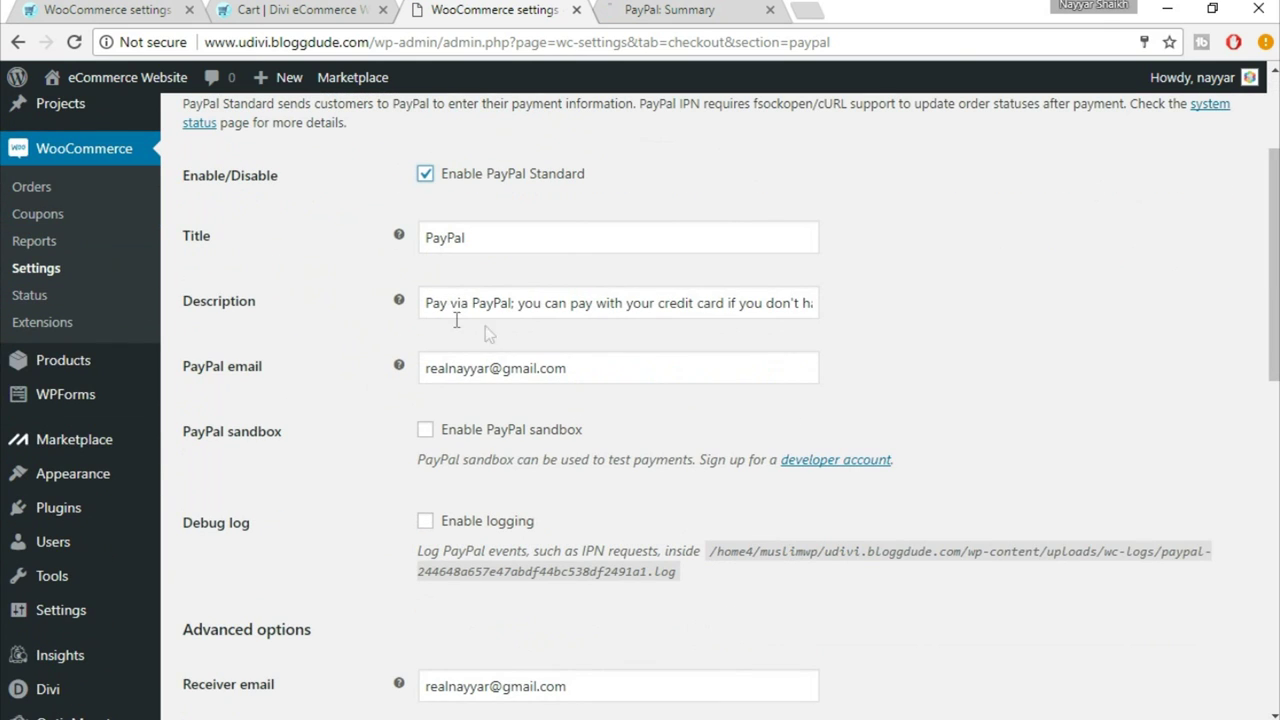
# Look over the PayPal title, description, PayPal email, receiver email and advanced options down to the API credentials.
pyautogui.click(686, 310)
pyautogui.click(629, 240)
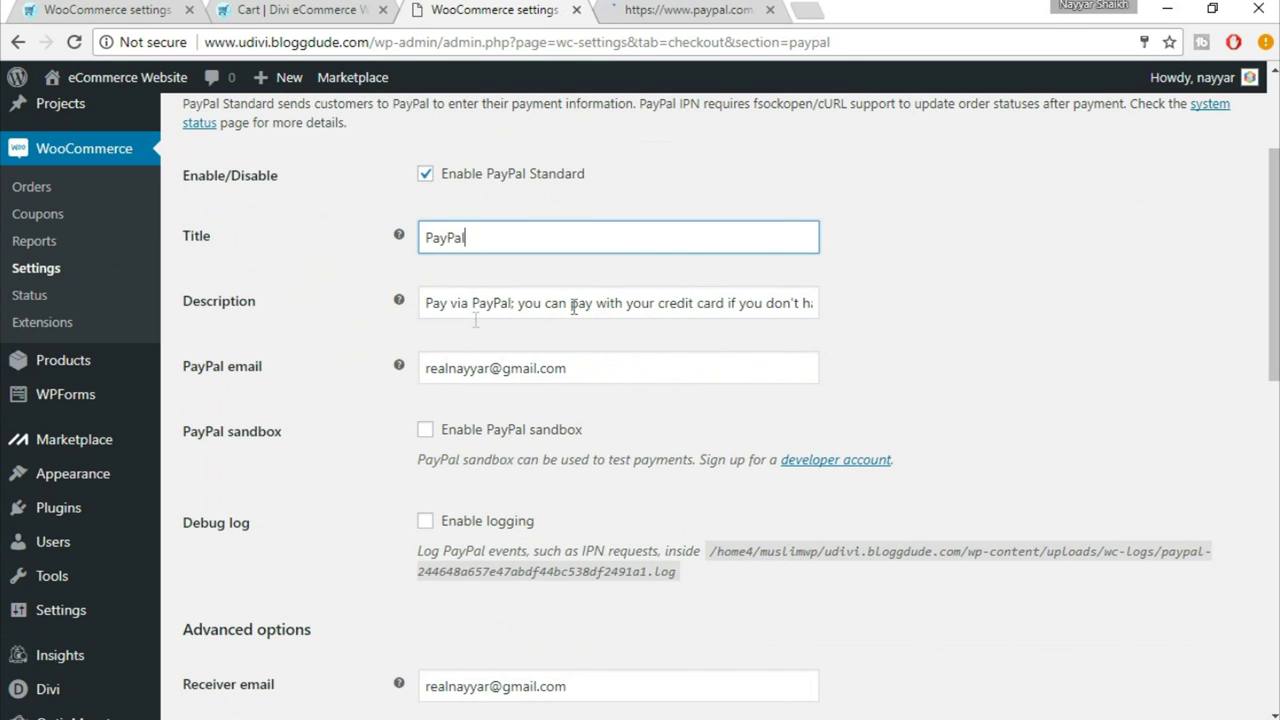
pyautogui.scroll(-1, 910, 353)
pyautogui.moveTo(588, 268); pyautogui.dragTo(415, 268)
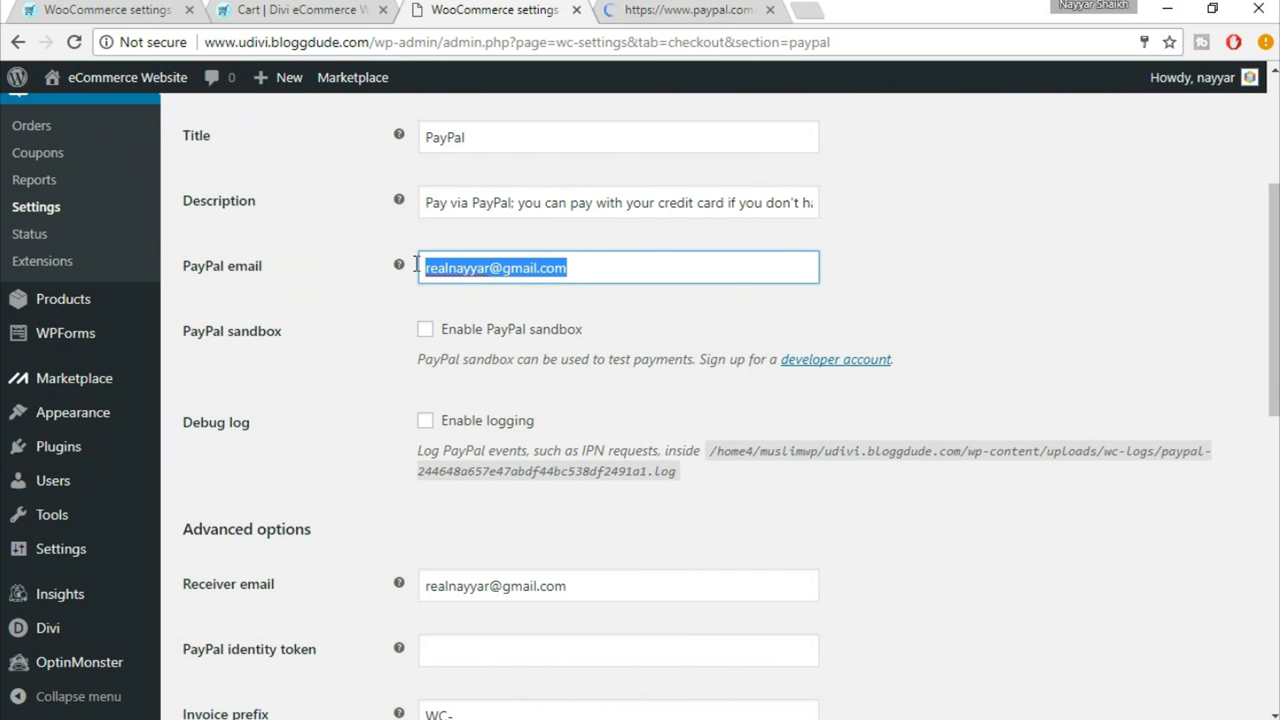
pyautogui.click(536, 303)
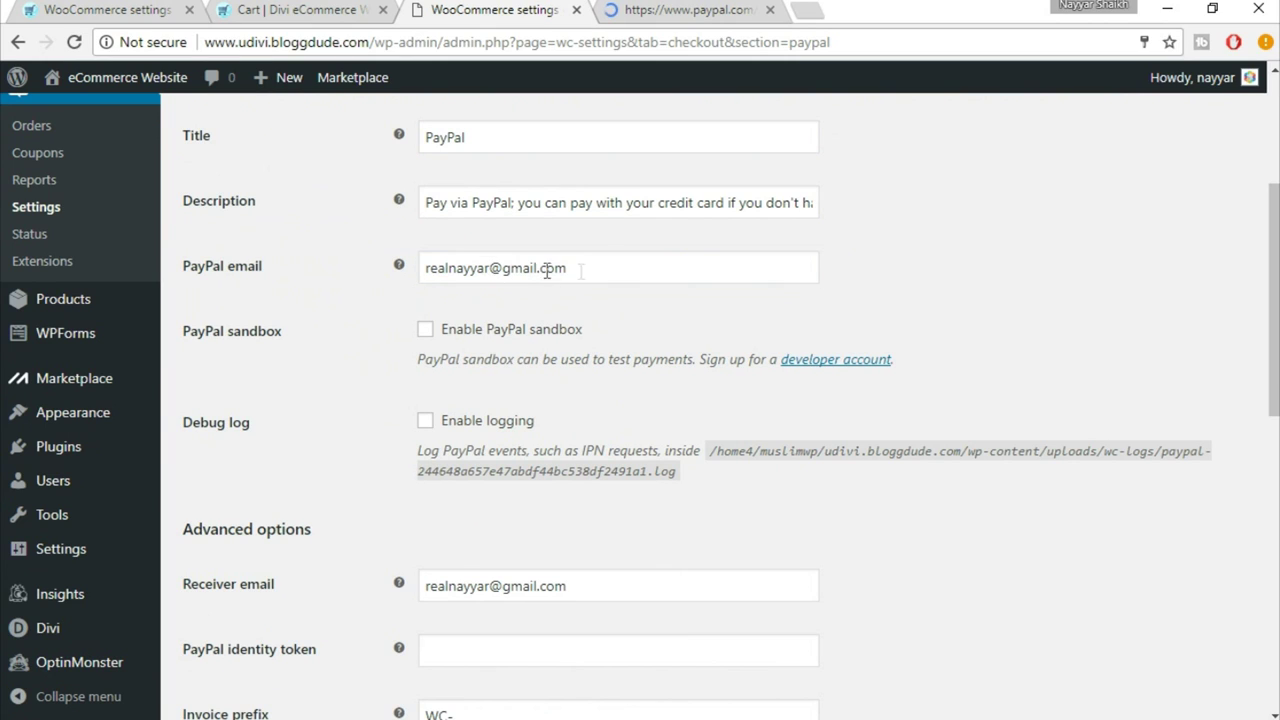
pyautogui.moveTo(580, 268); pyautogui.dragTo(416, 268)
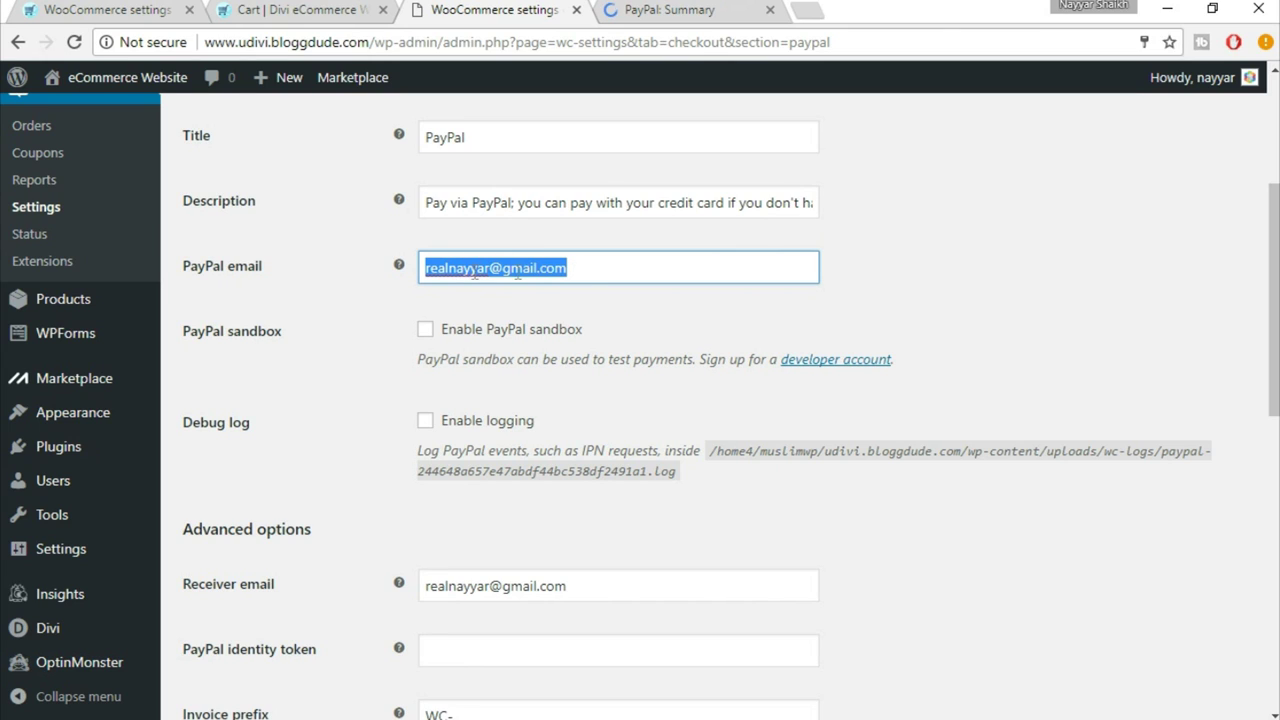
pyautogui.scroll(-1, 570, 320)
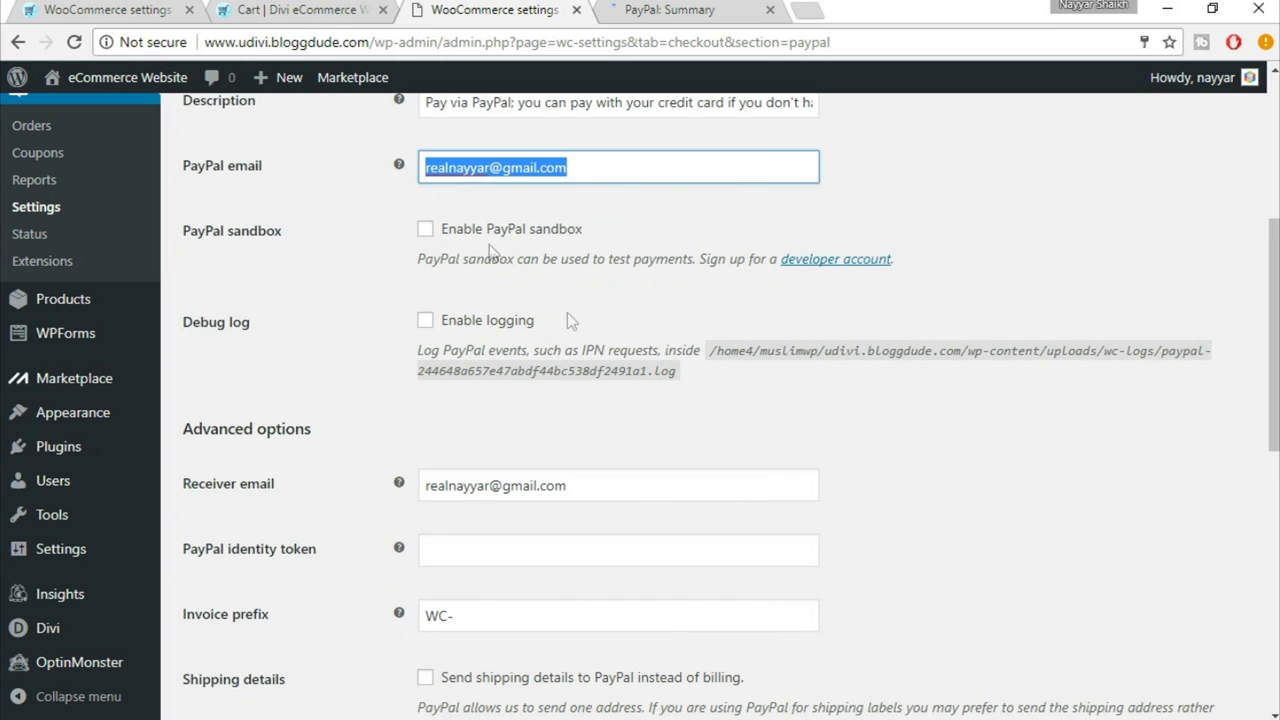
pyautogui.scroll(-1, 574, 403)
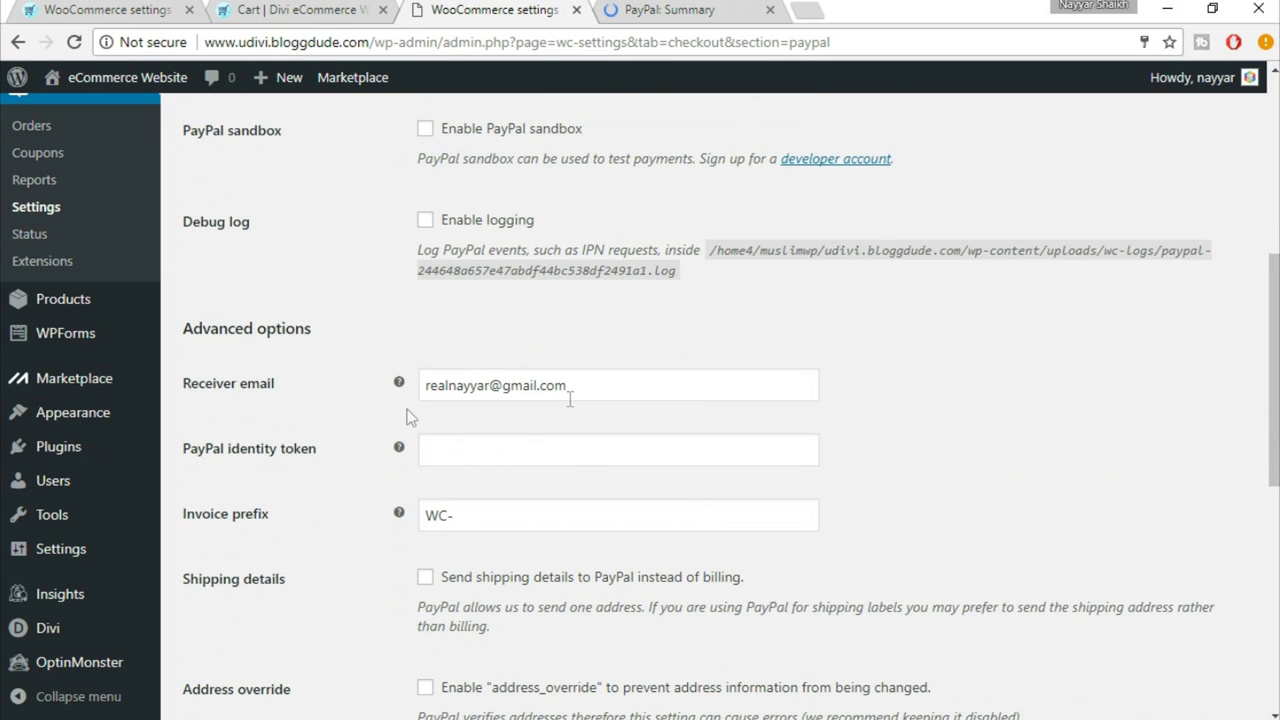
pyautogui.moveTo(588, 397); pyautogui.dragTo(421, 392)
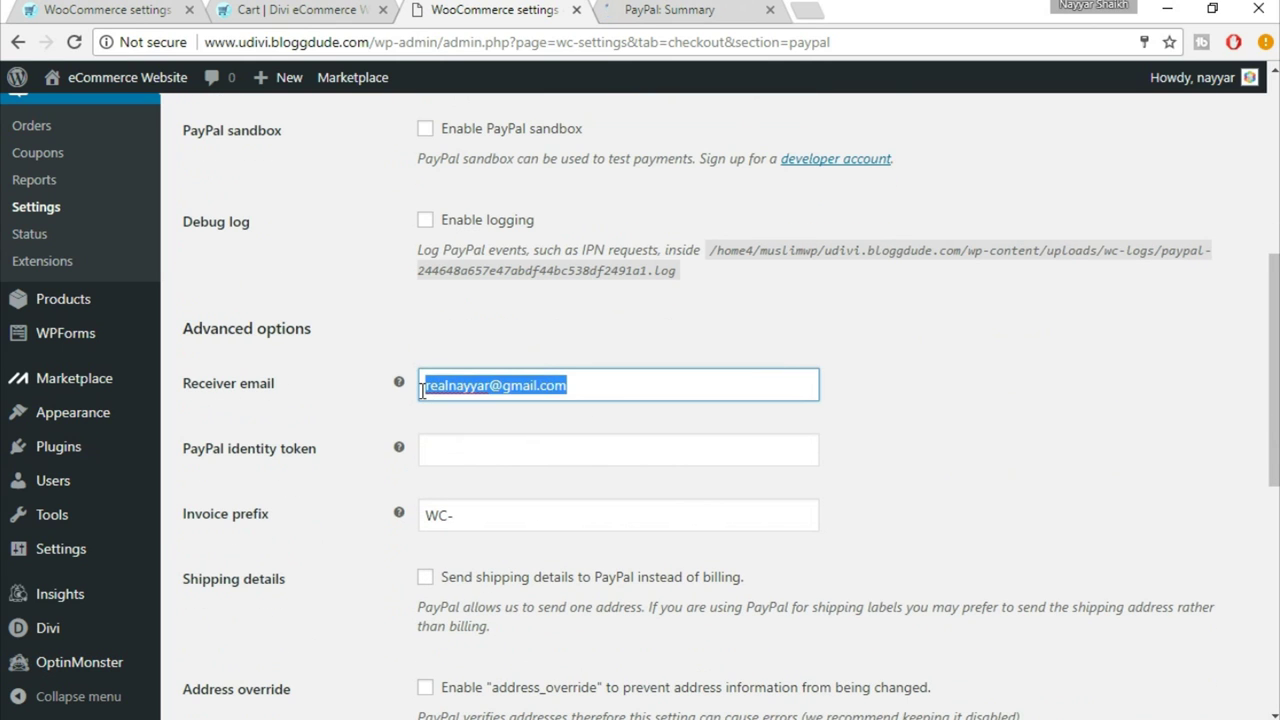
pyautogui.scroll(-3, 983, 415)
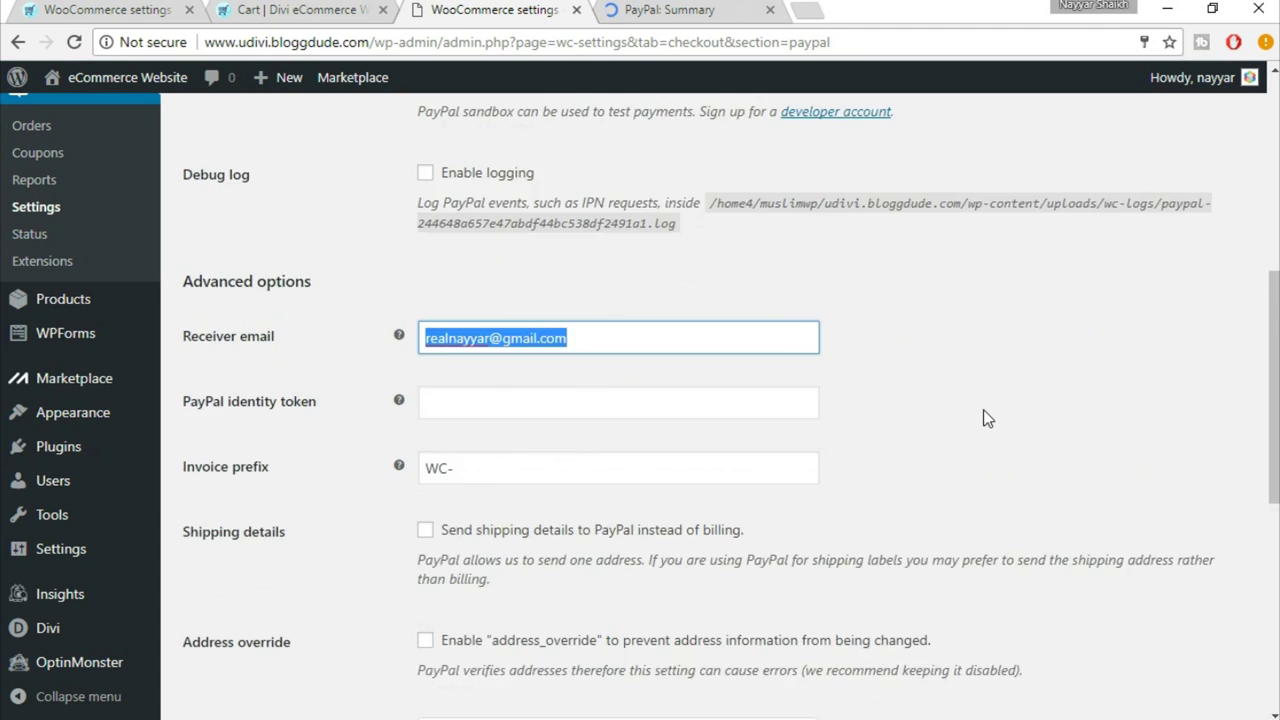
pyautogui.scroll(-3, 985, 412)
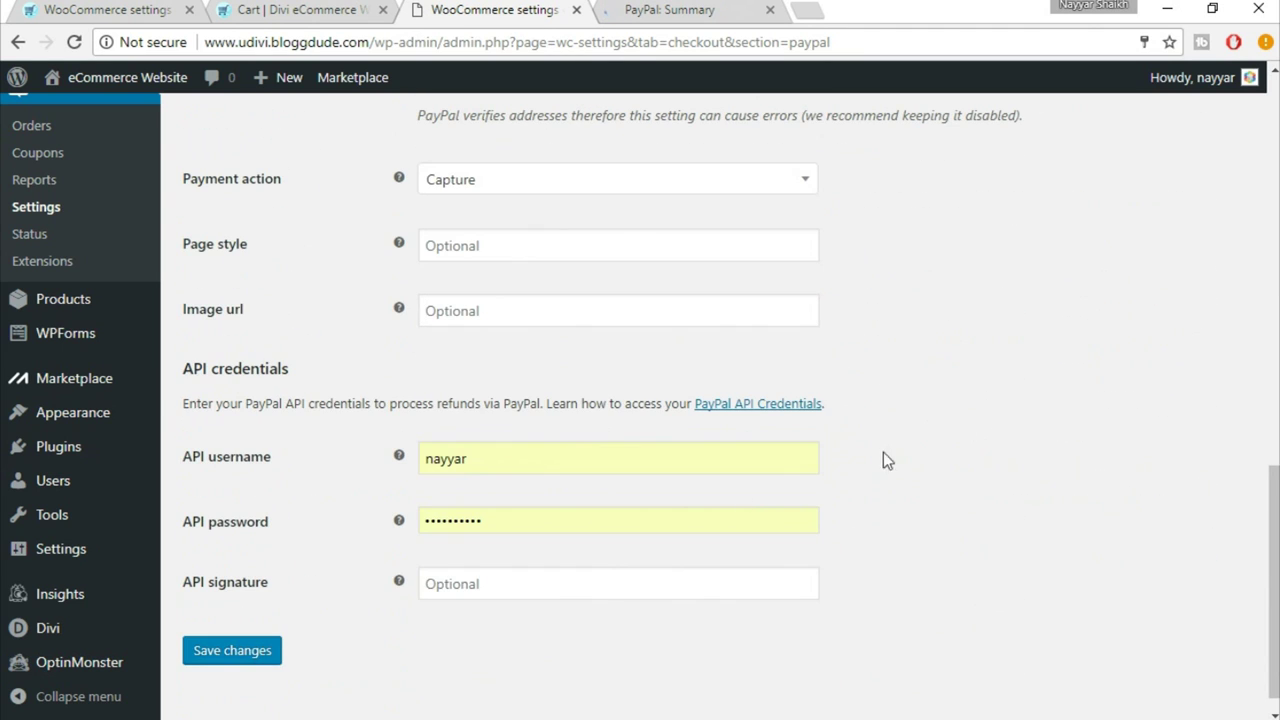
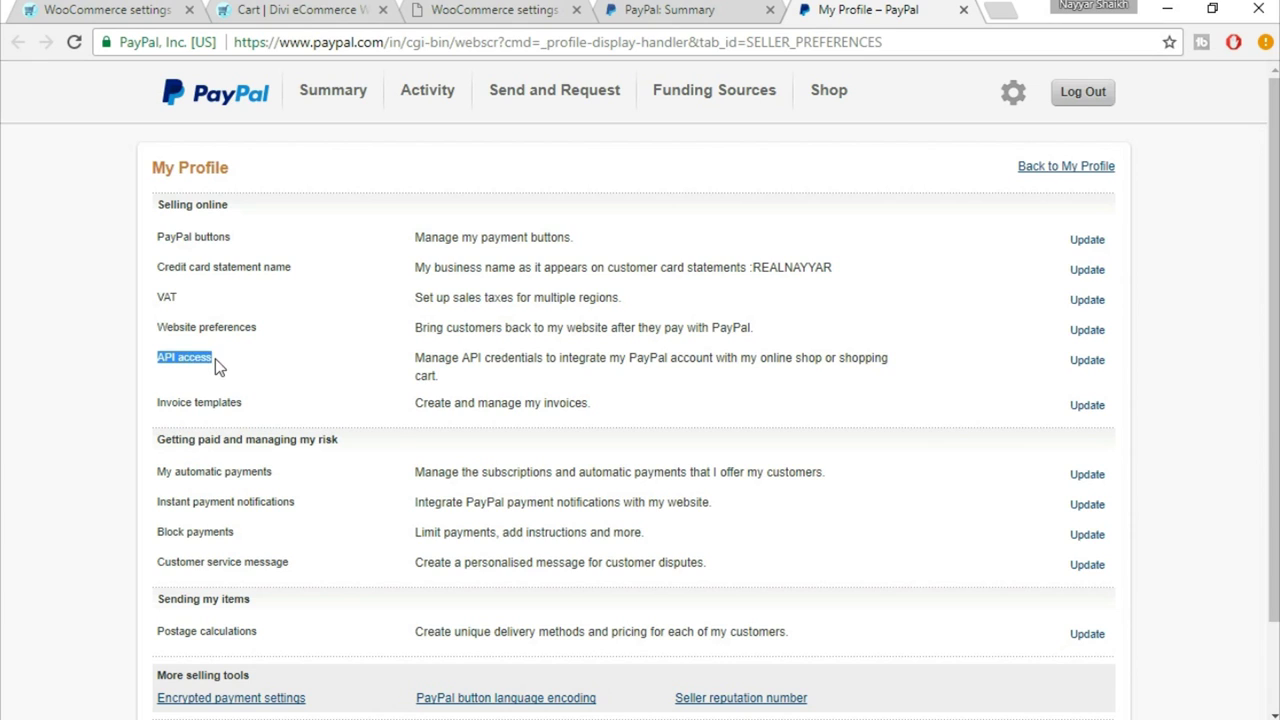
# Switch to the PayPal seller preferences, open the API access settings and request to view the API signature.
pyautogui.moveTo(153, 358); pyautogui.dragTo(214, 360)
pyautogui.click(220, 365)
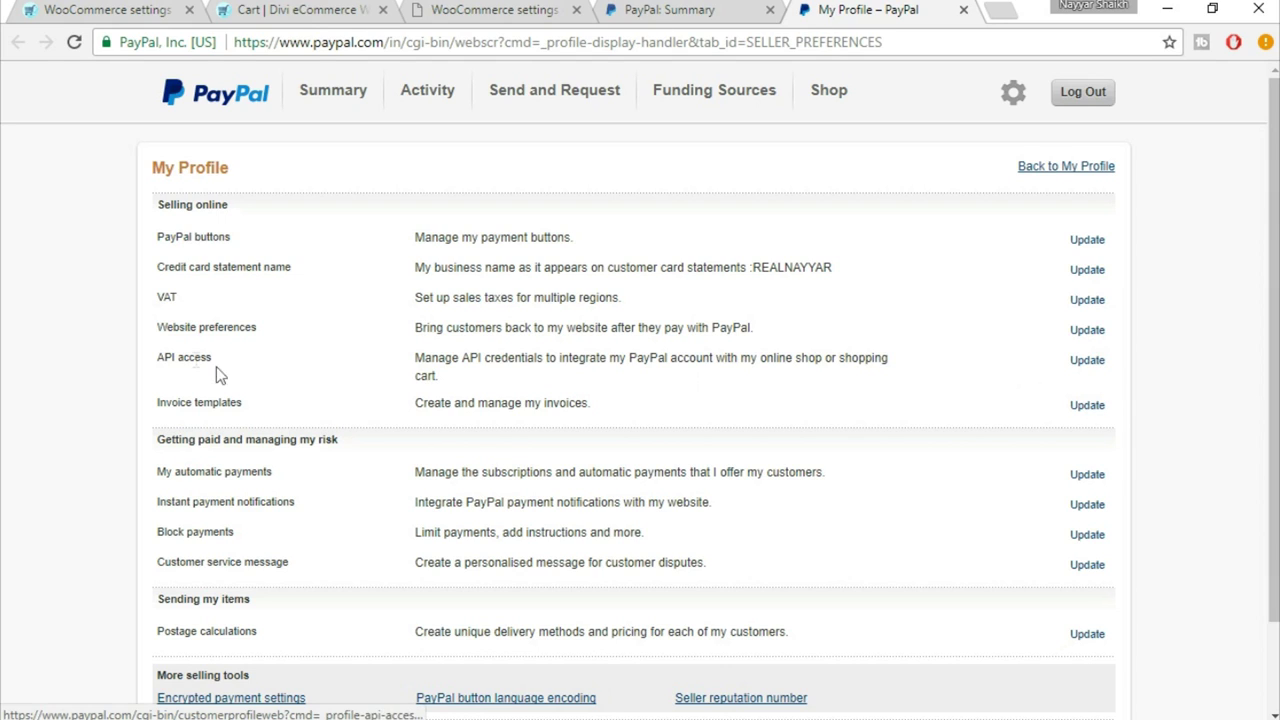
pyautogui.click(1087, 363)
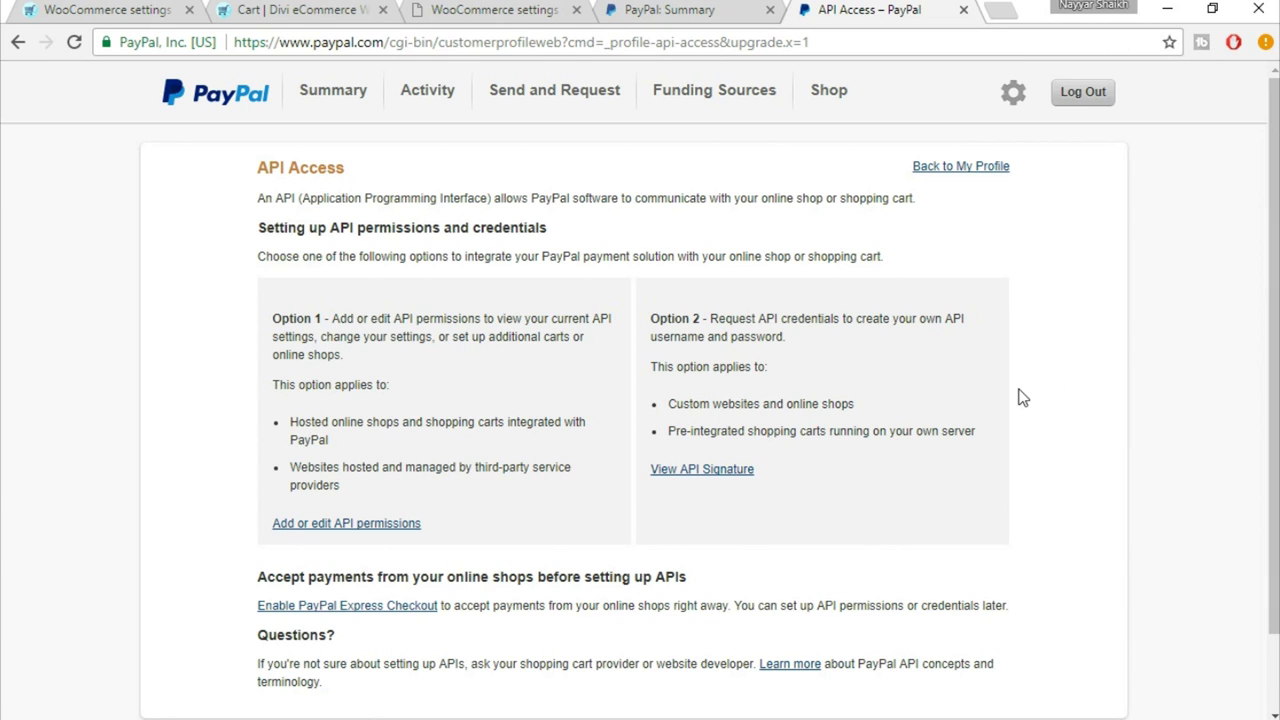
pyautogui.click(704, 478)
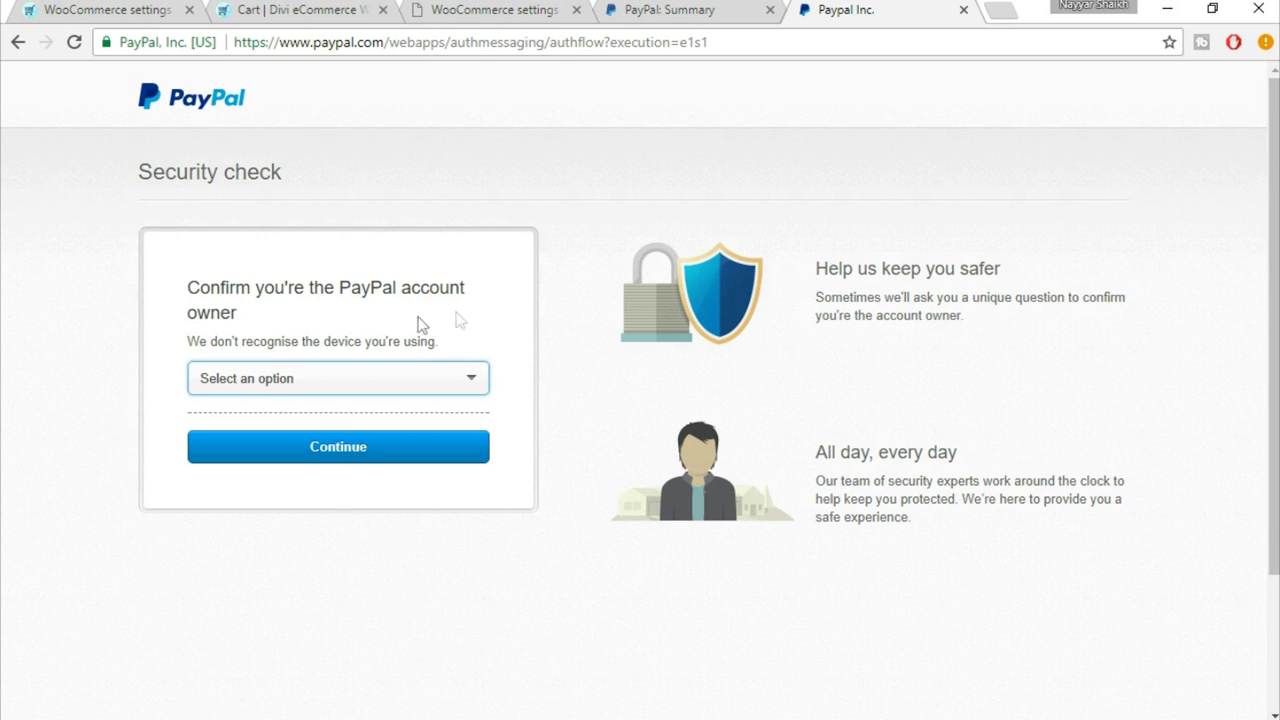
# Request the PayPal security check code by SMS to the registered mobile number.
pyautogui.click(411, 374)
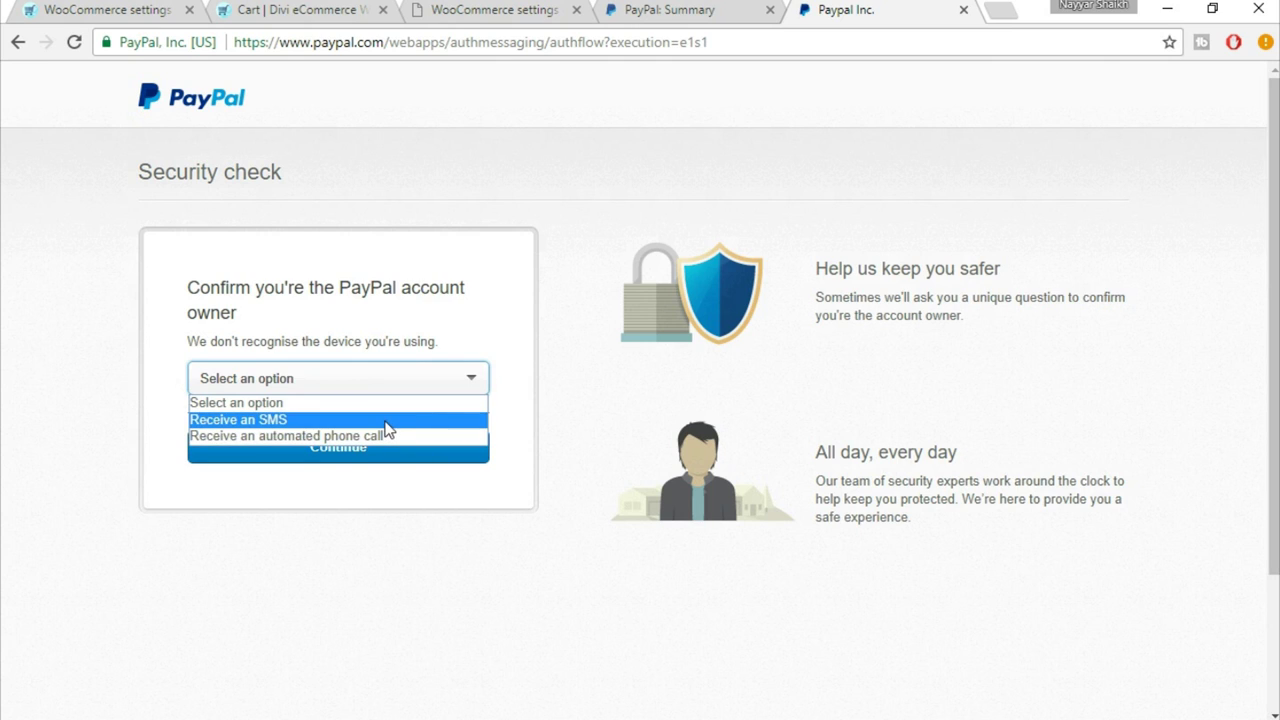
pyautogui.click(295, 424)
pyautogui.click(366, 494)
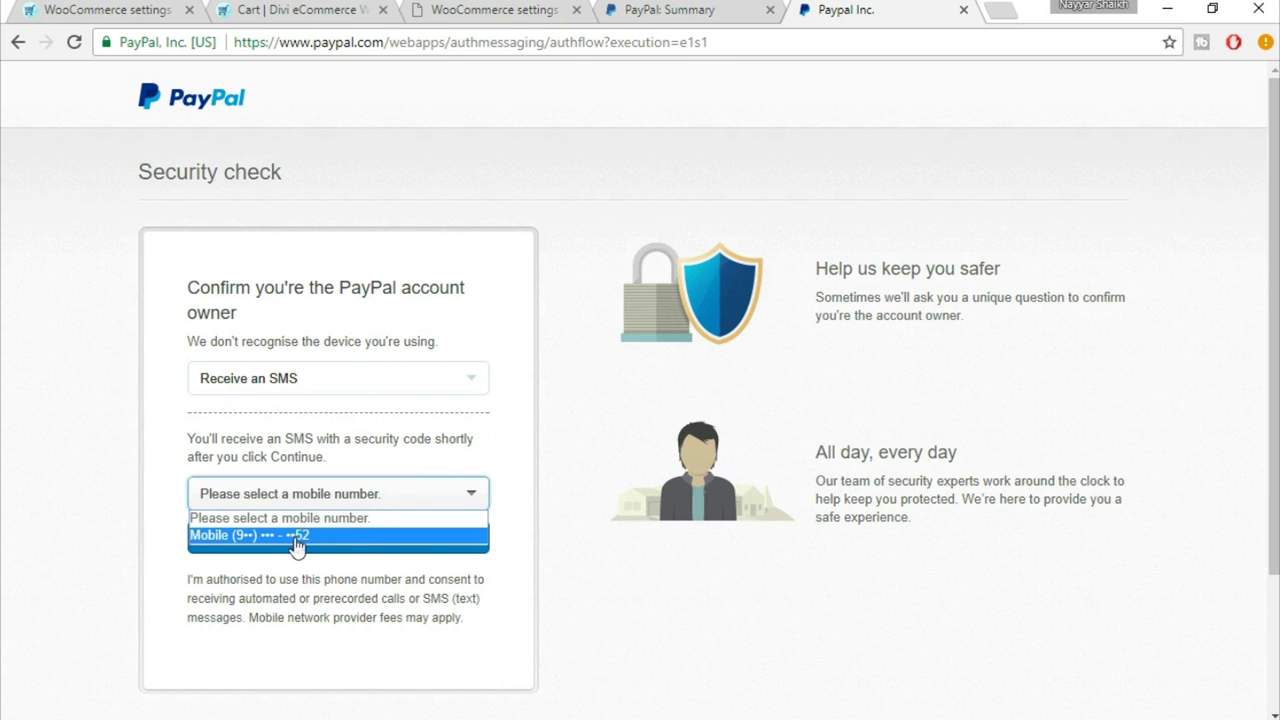
pyautogui.click(296, 540)
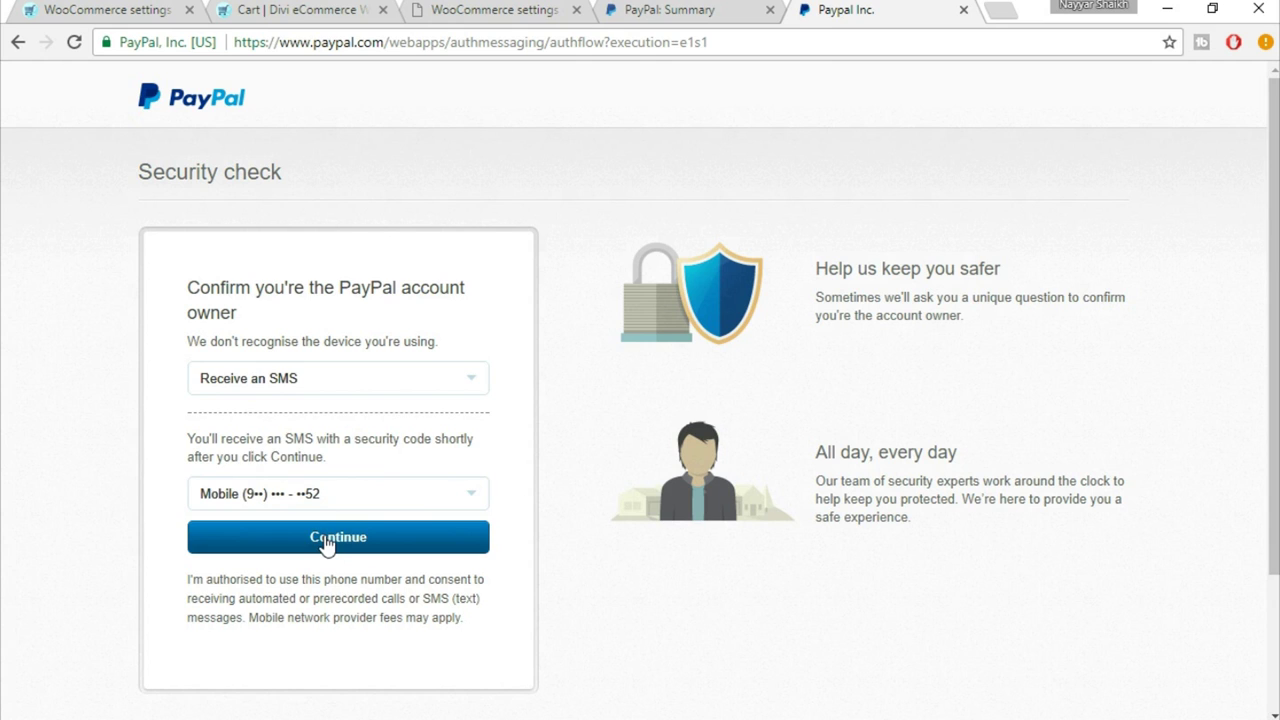
pyautogui.click(326, 542)
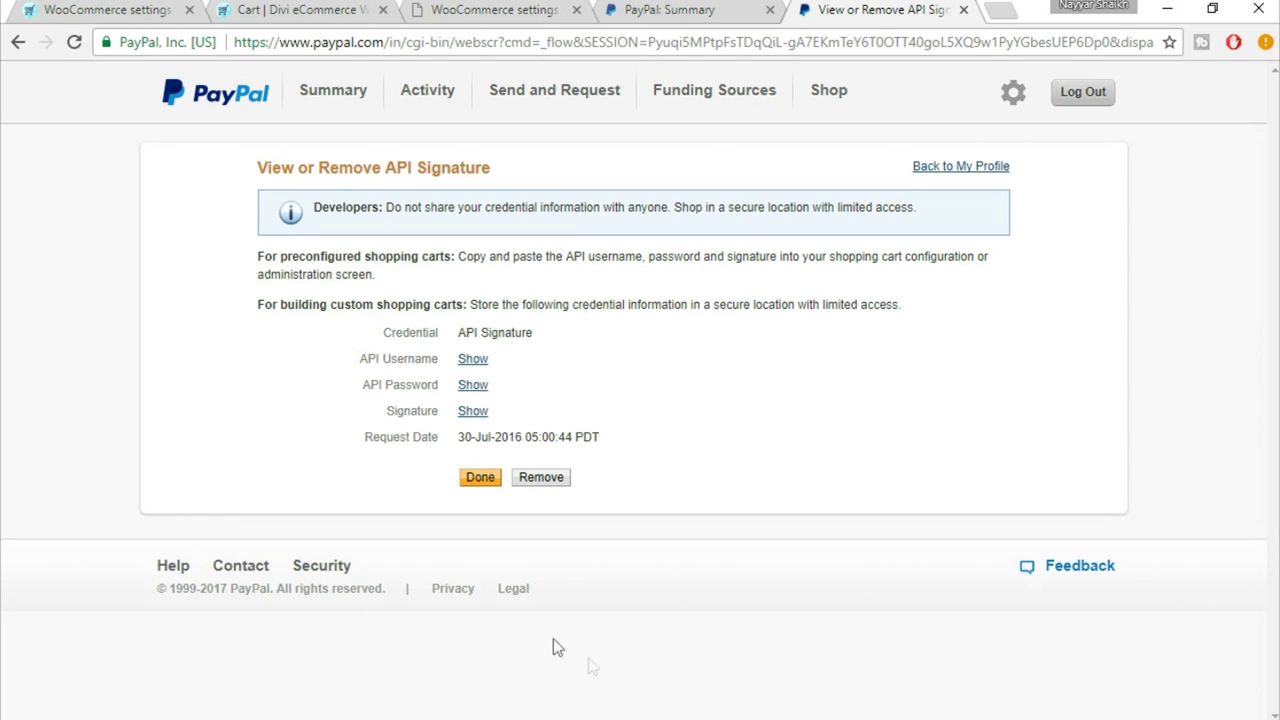
# Reveal the PayPal API username and copy it into the API username field of the WooCommerce PayPal settings.
pyautogui.click(474, 360)
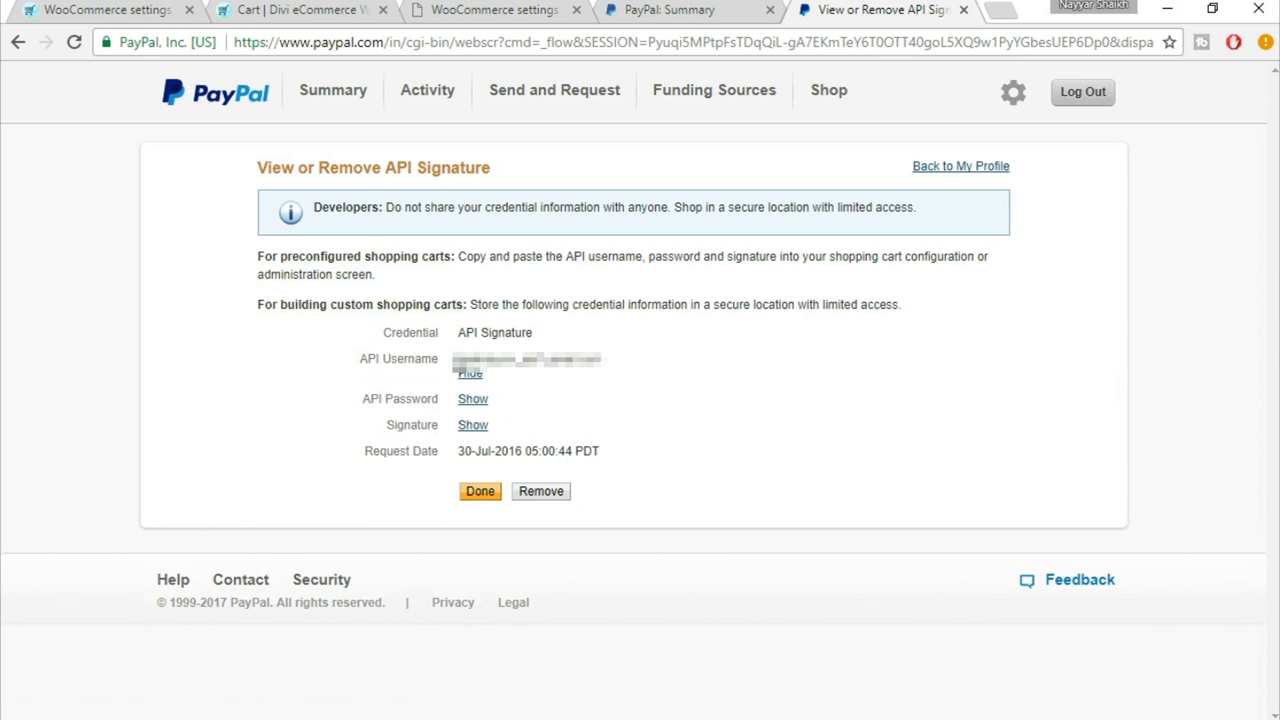
pyautogui.moveTo(455, 360); pyautogui.dragTo(612, 366)
pyautogui.click(525, 20)
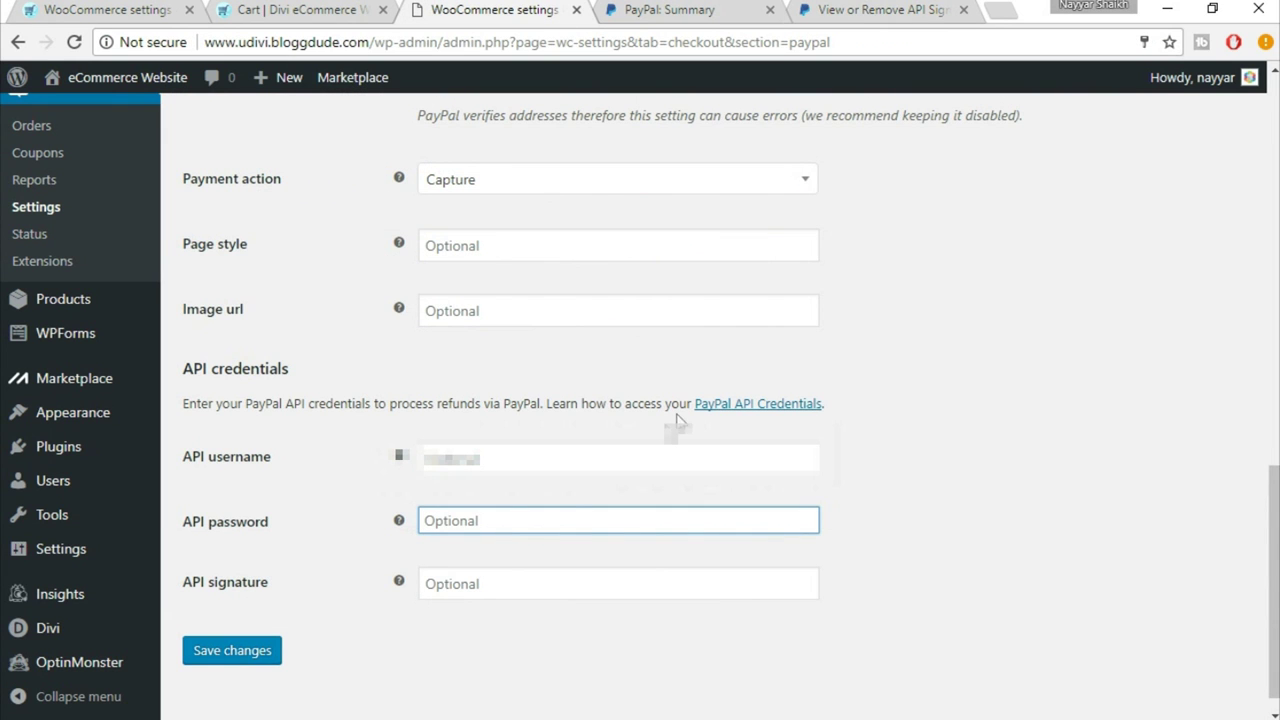
pyautogui.click(525, 488)
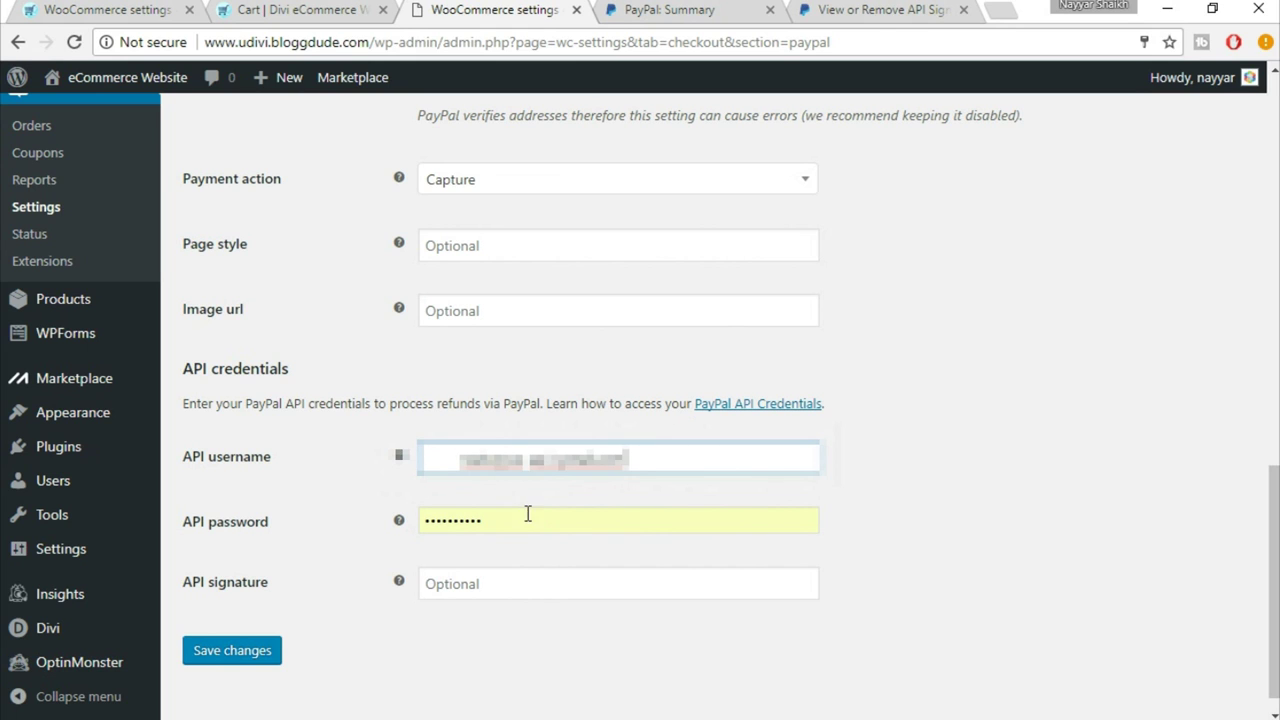
# Reveal the API password in PayPal and paste it over the existing API password in the WooCommerce settings.
pyautogui.click(500, 518)
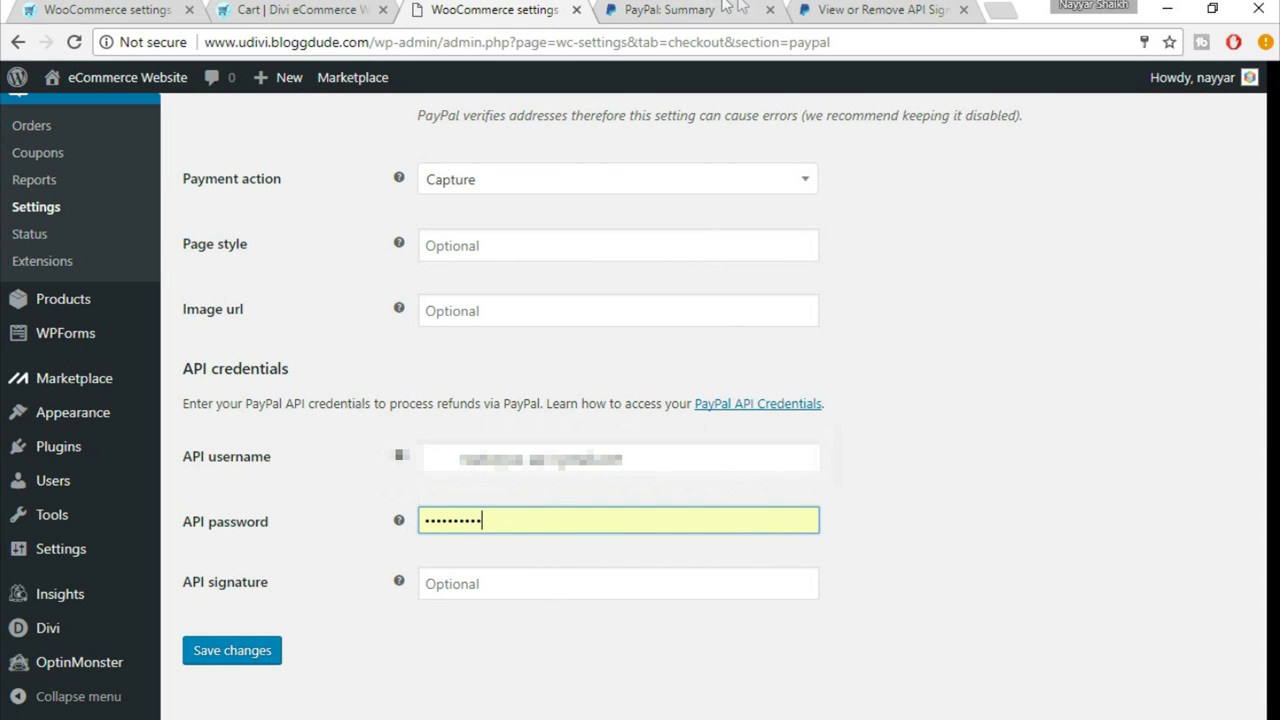
pyautogui.click(850, 10)
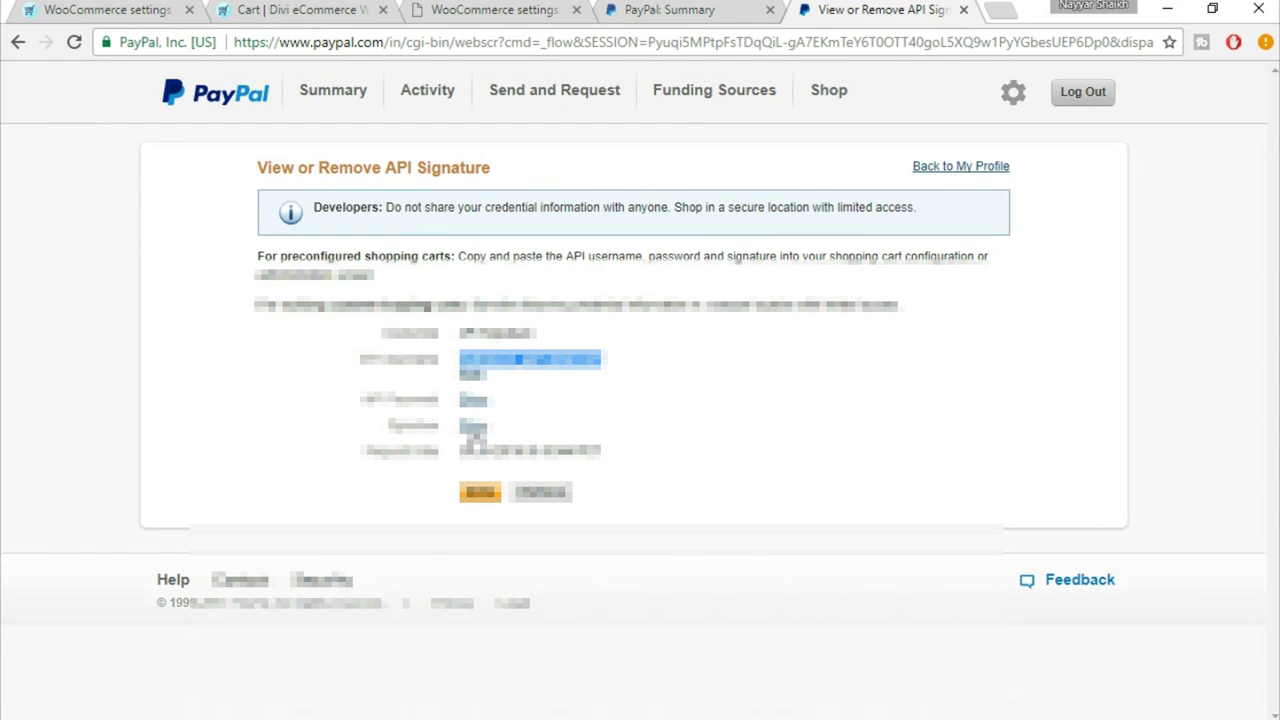
pyautogui.click(700, 9)
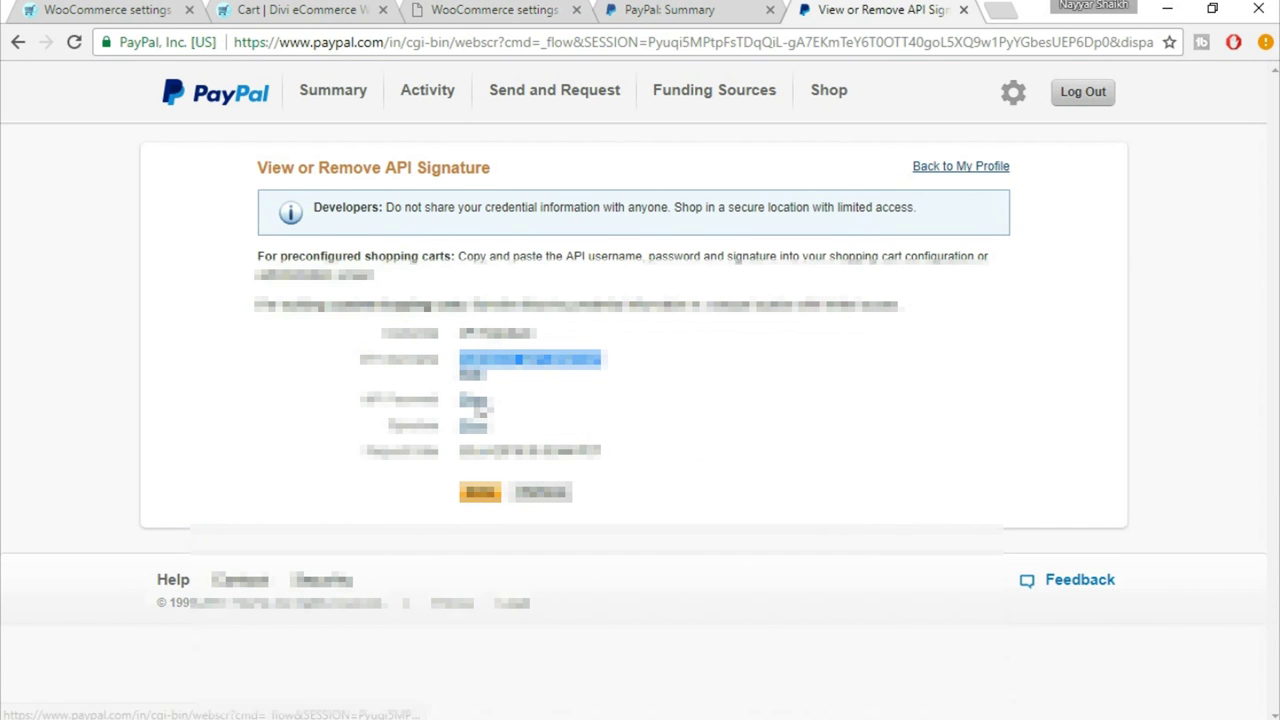
pyautogui.click(474, 401)
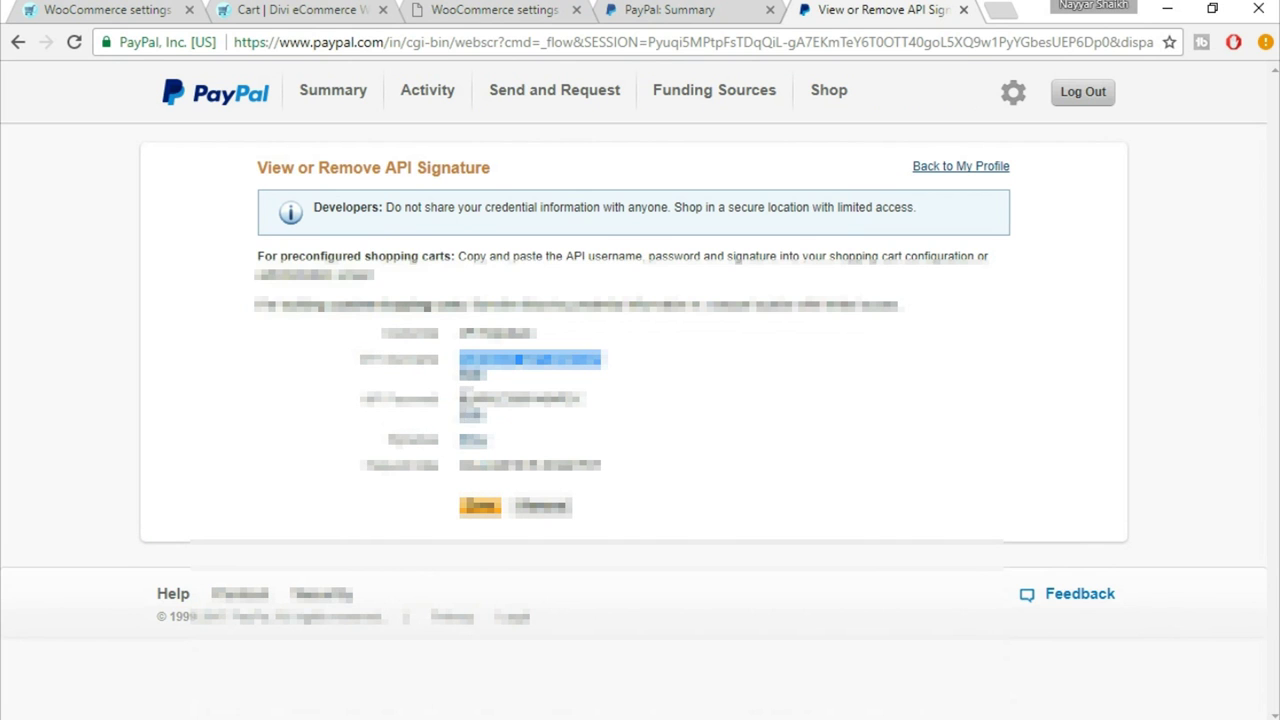
pyautogui.moveTo(460, 399); pyautogui.dragTo(600, 396)
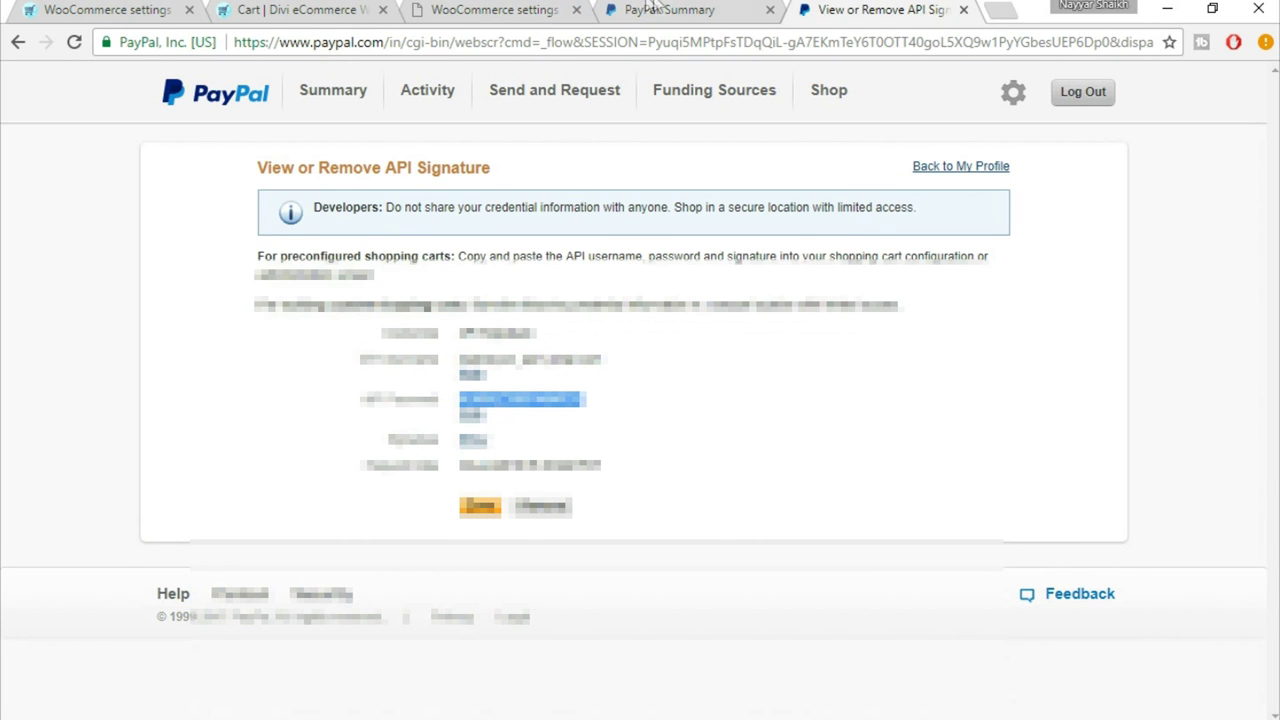
pyautogui.click(680, 9)
pyautogui.click(481, 9)
pyautogui.moveTo(498, 513); pyautogui.dragTo(386, 517)
pyautogui.hotkey('ctrl', 'v')
# Reveal the API signature in PayPal and paste it into the API signature field of the WooCommerce settings.
pyautogui.click(885, 10)
pyautogui.click(473, 440)
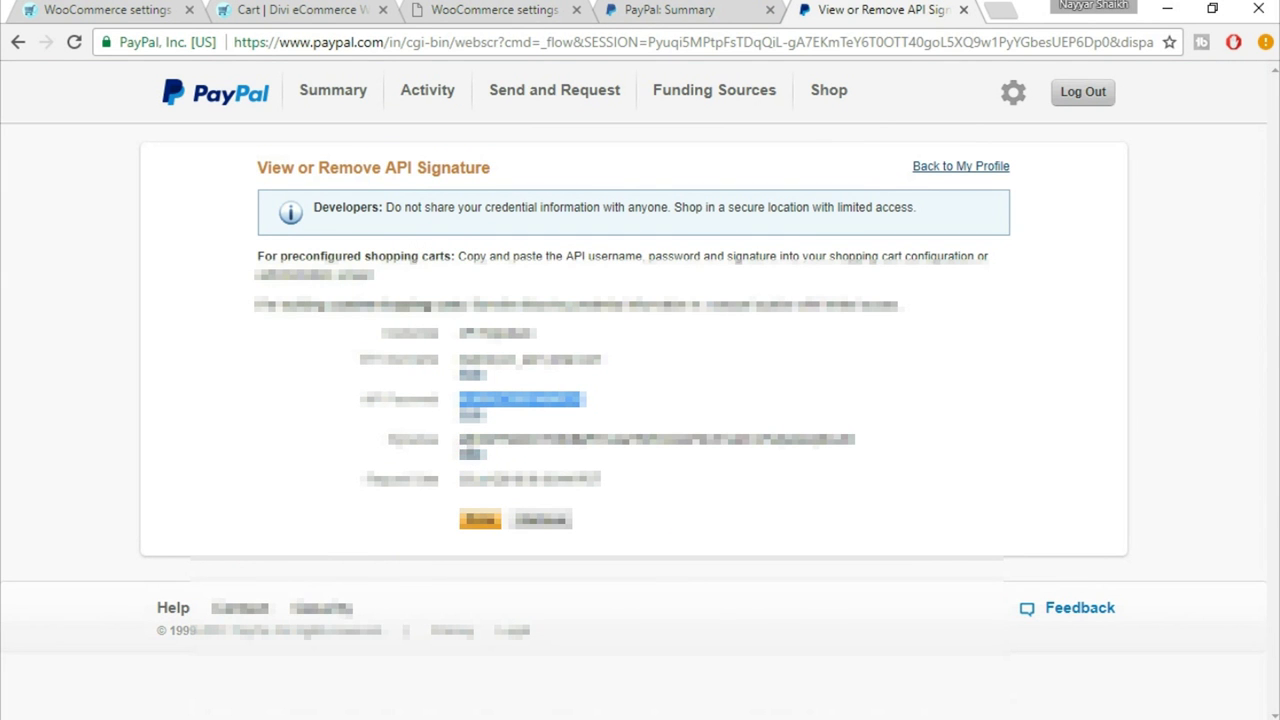
pyautogui.doubleClick(757, 438)
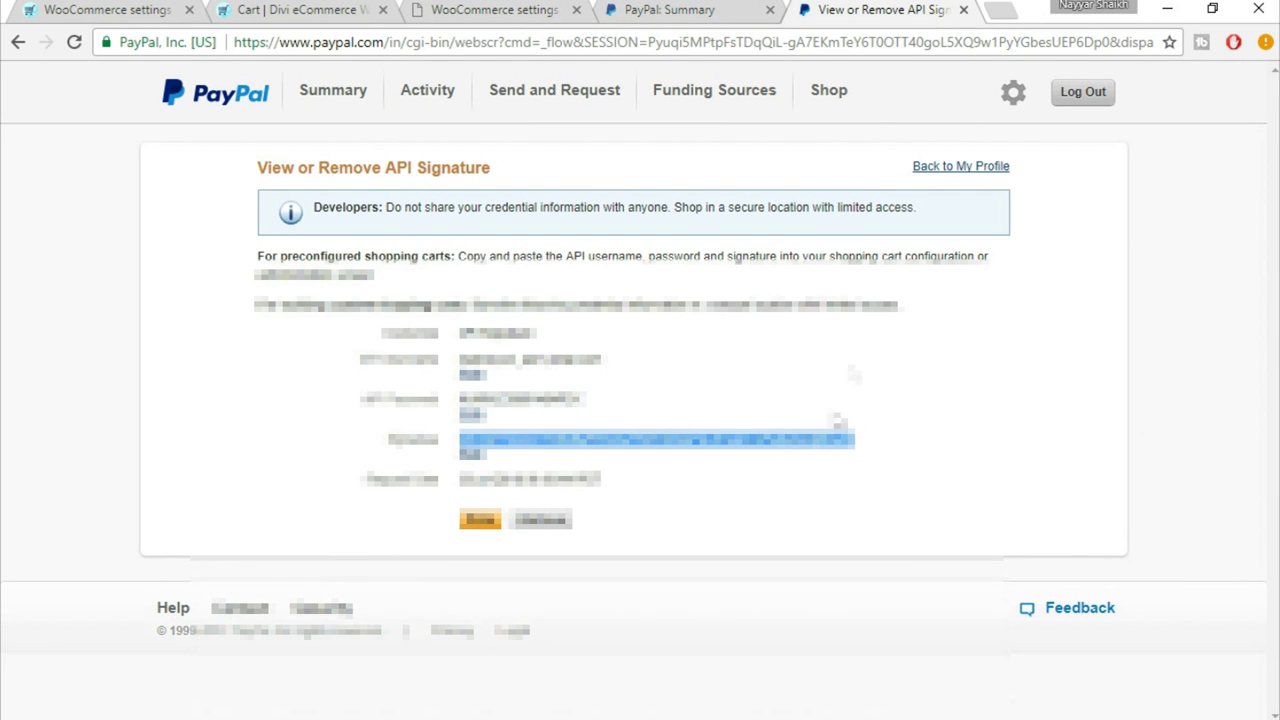
pyautogui.click(712, 9)
pyautogui.click(494, 9)
pyautogui.click(488, 582)
pyautogui.hotkey('ctrl', 'v')
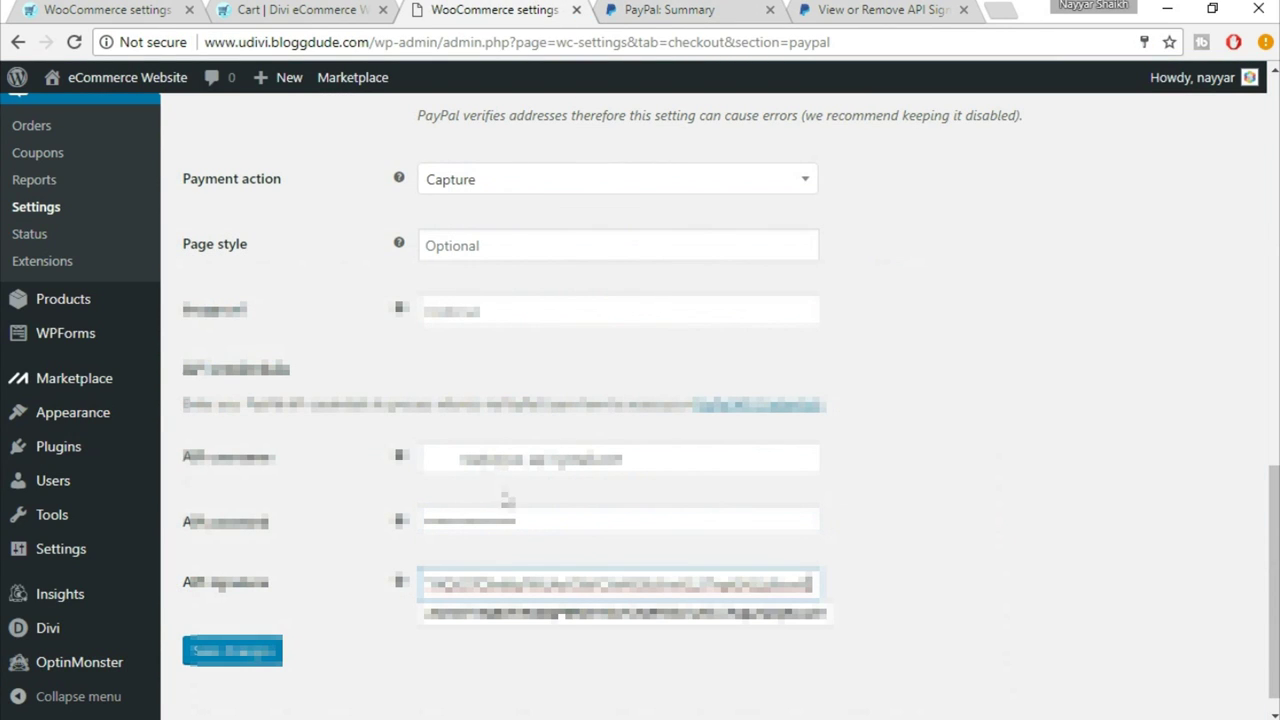
# Remove the leading spaces from the API username and save the PayPal settings.
pyautogui.click(480, 457)
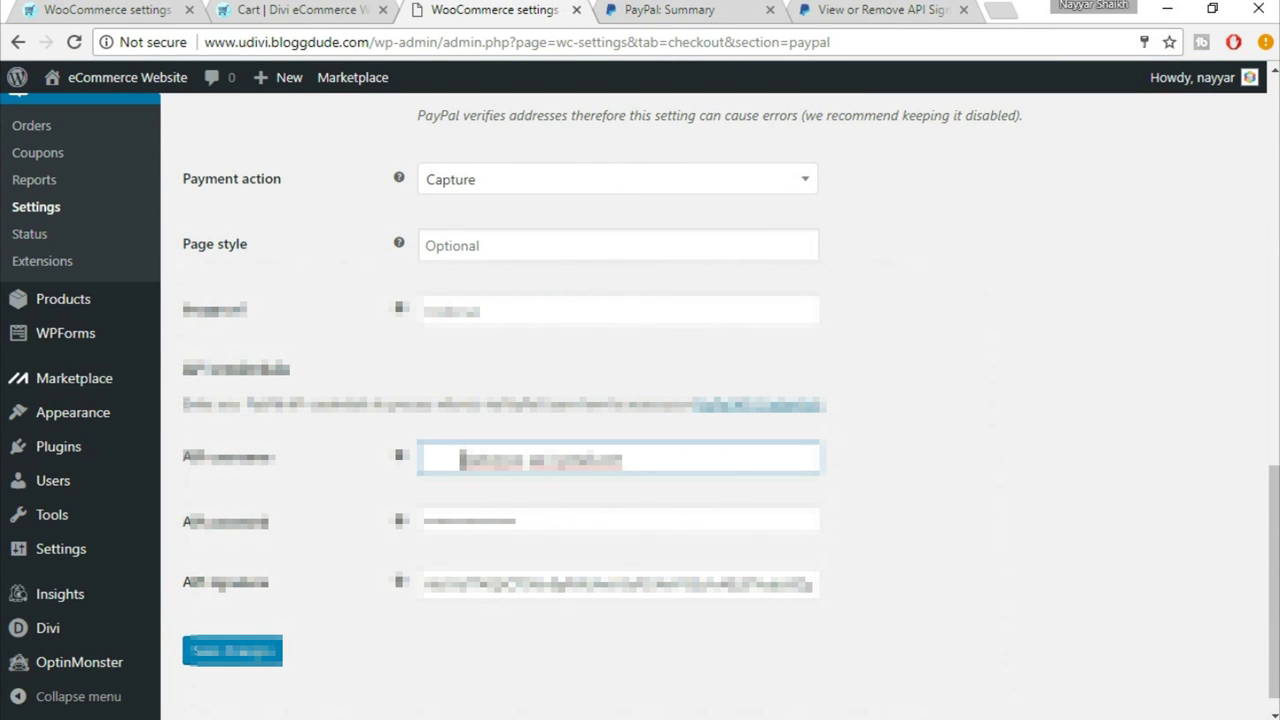
pyautogui.doubleClick(461, 459)
pyautogui.hotkey('ctrl', 'v')
pyautogui.click(257, 651)
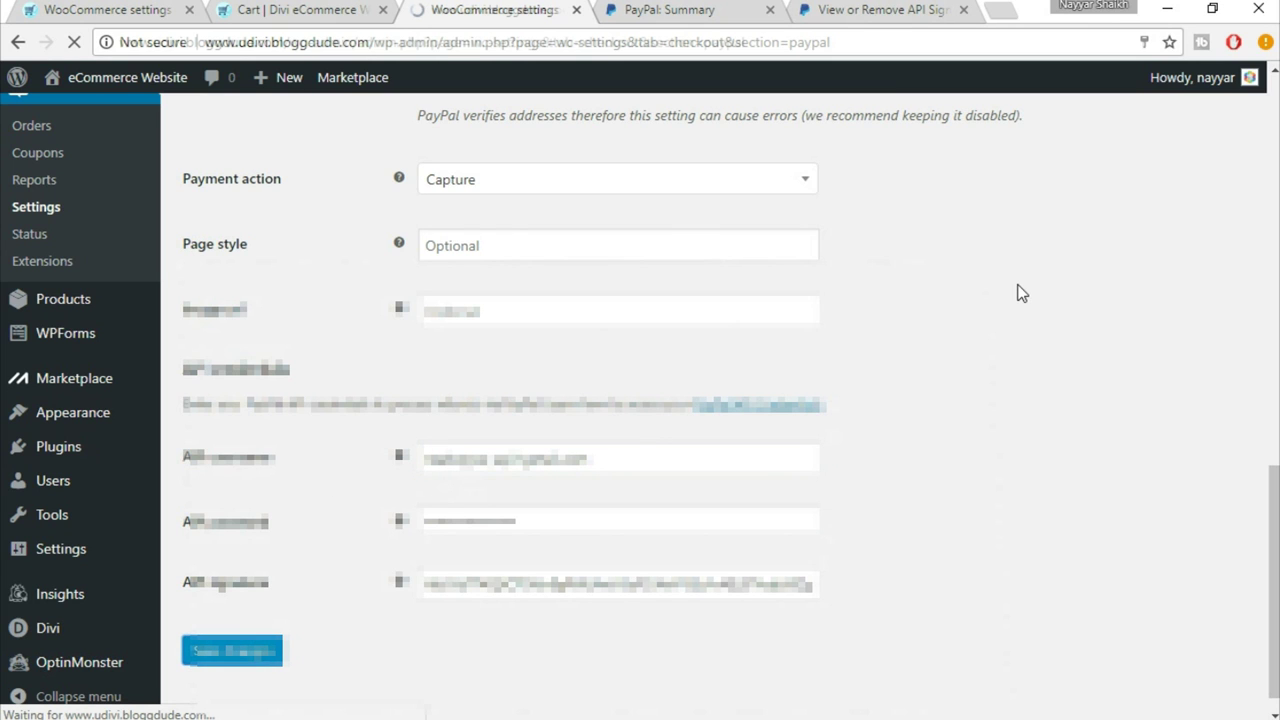